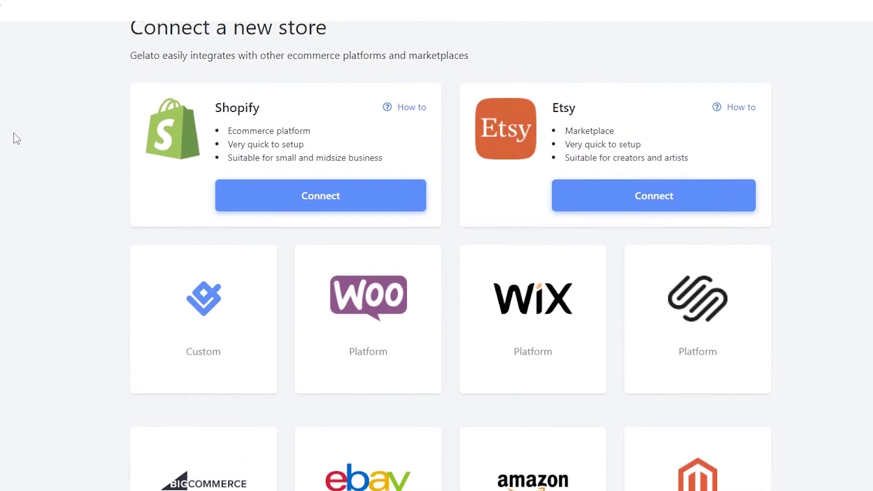
Examine the ecommerce platforms and marketplaces available for connecting a new store, including the Custom, Wix, eBay and API options
scroll(13, 193, down, 2)
scroll(40, 186, down, 5)
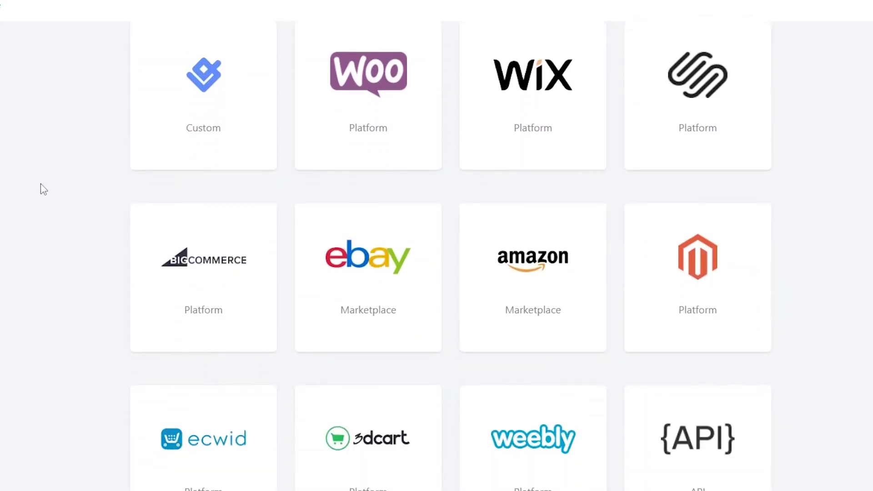
scroll(43, 190, up, 4)
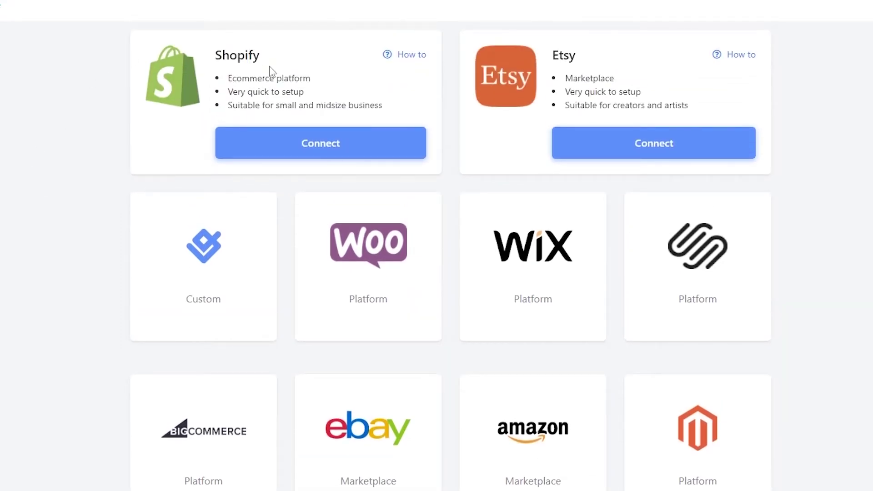
scroll(548, 108, down, 2)
mouse_move(203, 230)
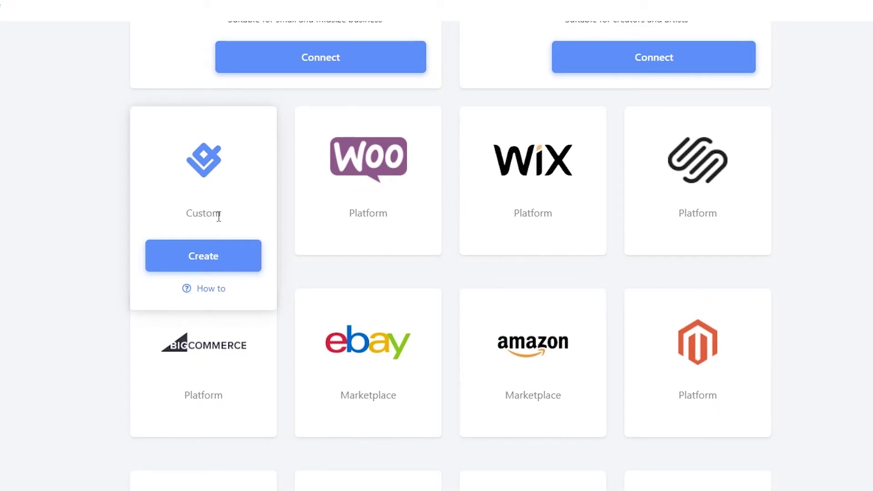
mouse_move(511, 200)
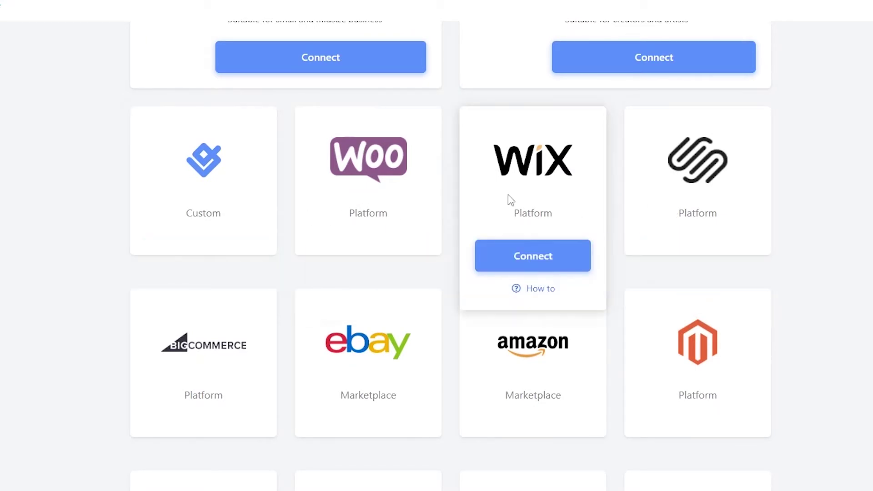
scroll(675, 201, down, 2)
mouse_move(702, 295)
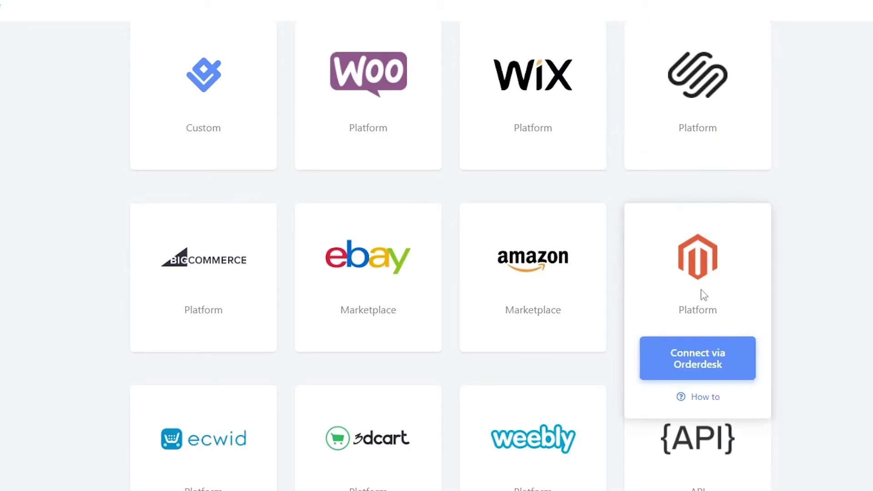
mouse_move(585, 281)
mouse_move(413, 280)
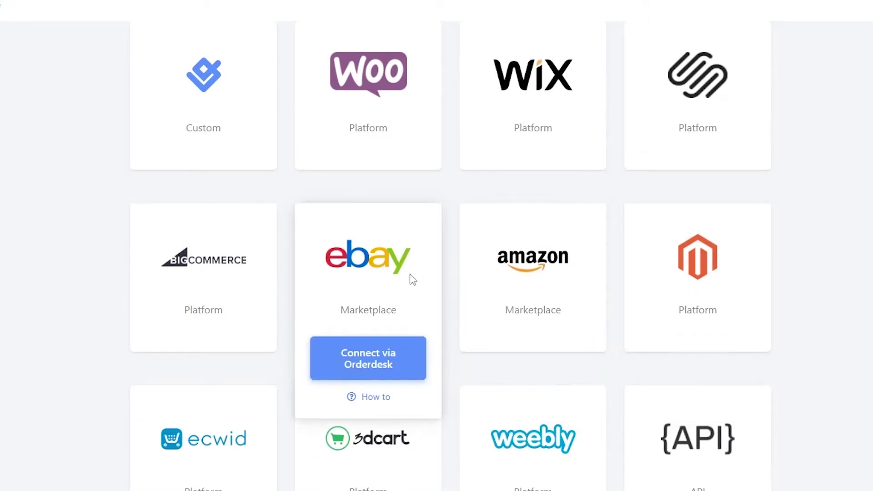
mouse_move(208, 276)
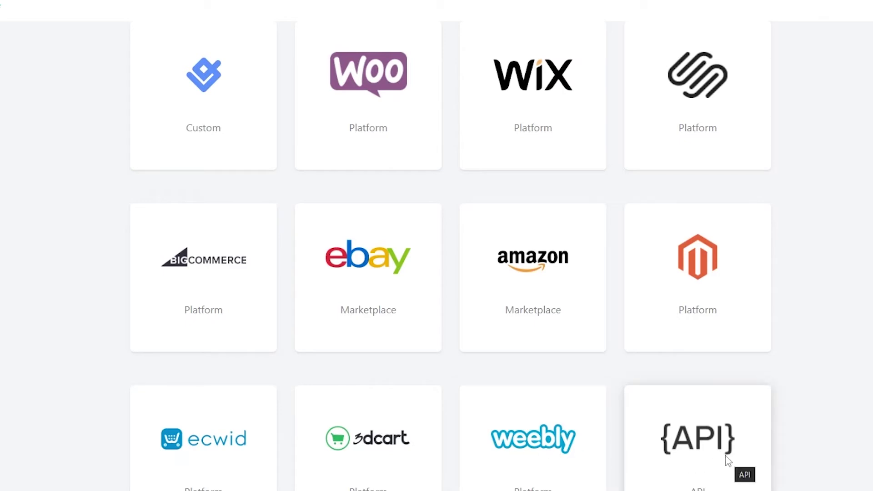
scroll(728, 461, up, 7)
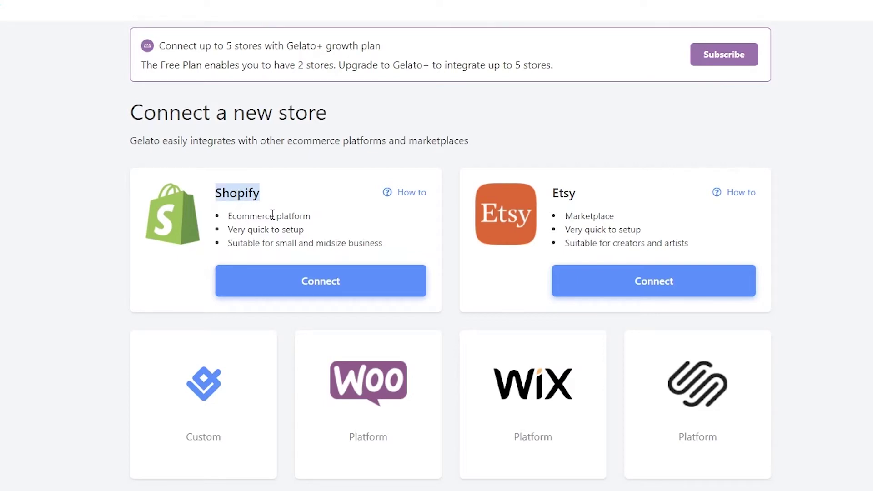
Start connecting Shopify, log in to the Shopify App Store and request adding the Gelato: Print on Demand app
click(317, 283)
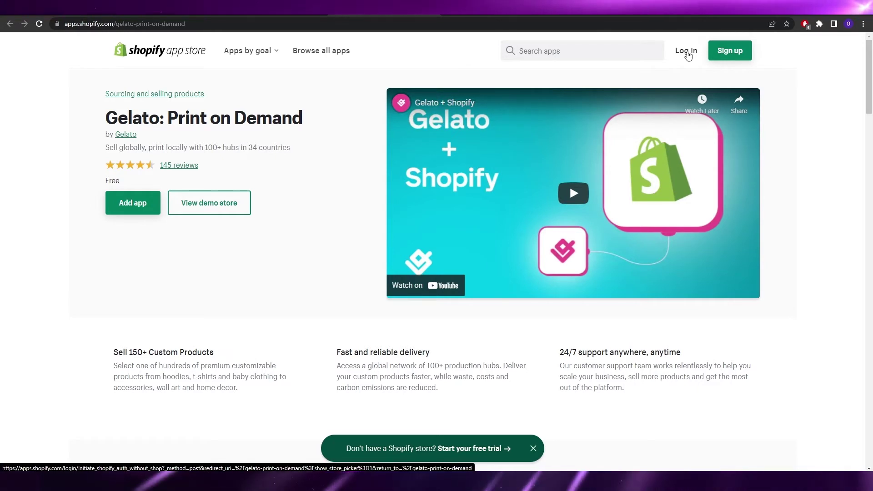
click(687, 52)
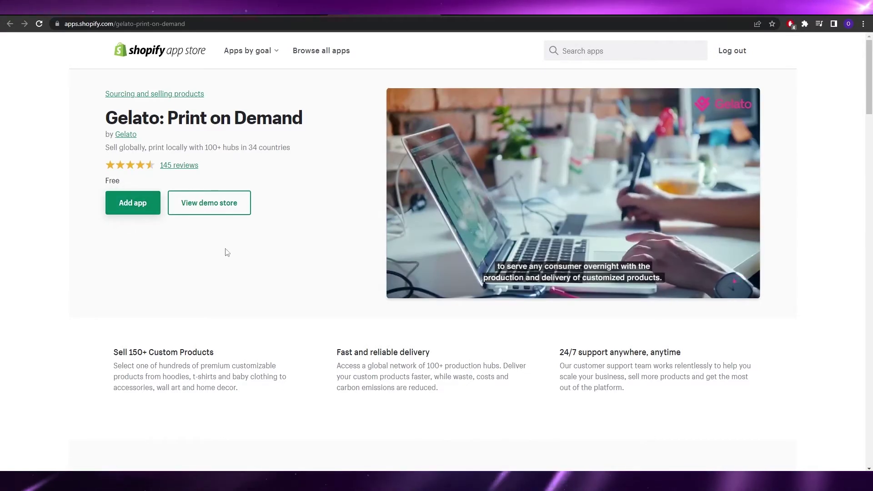
click(142, 209)
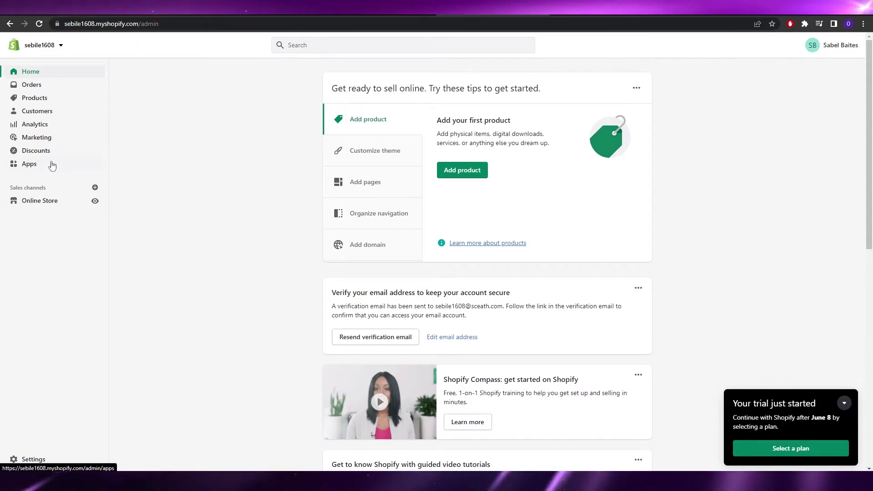
Copy only the store's myshopify.com domain from the Shopify admin web address
click(90, 26)
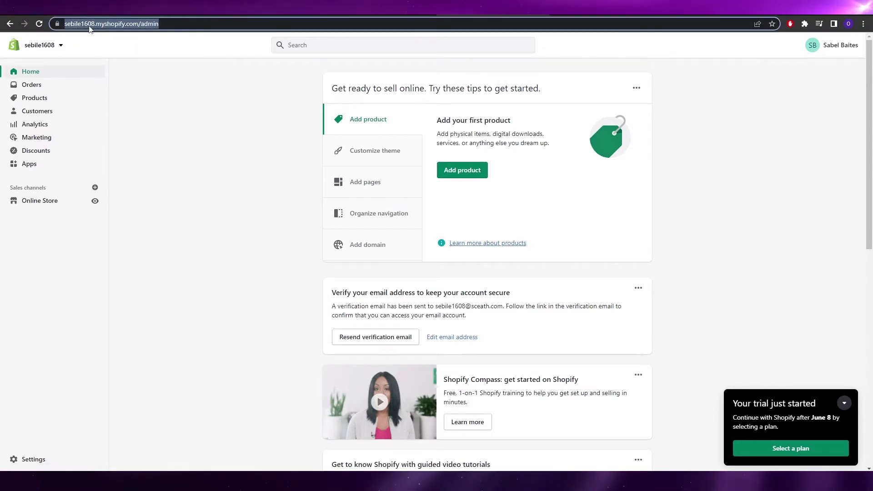
click(143, 25)
drag(159, 24, 88, 31)
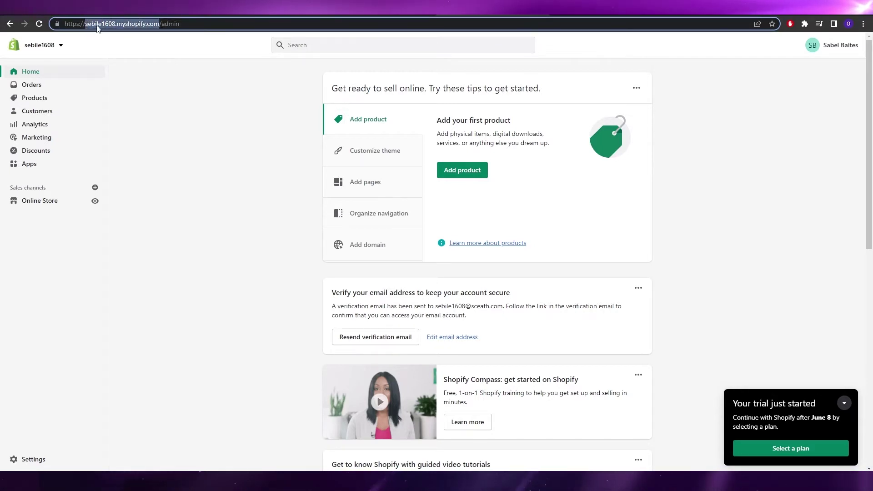
right_click(140, 28)
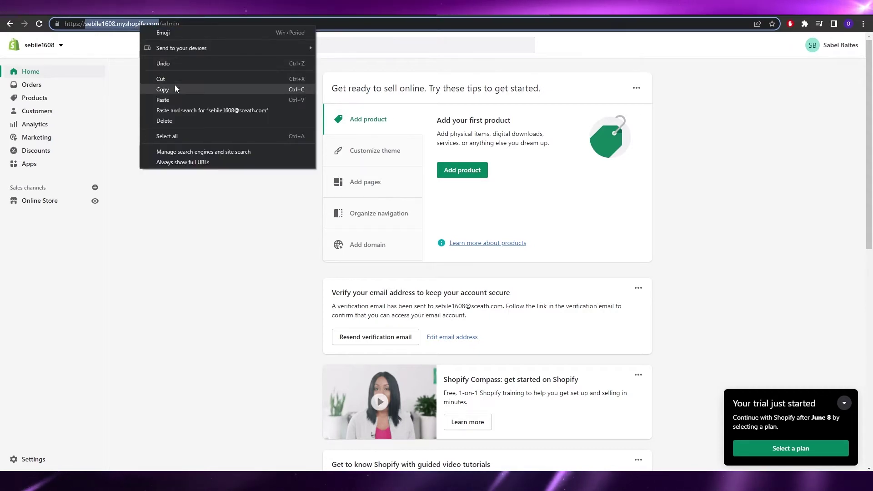
click(175, 86)
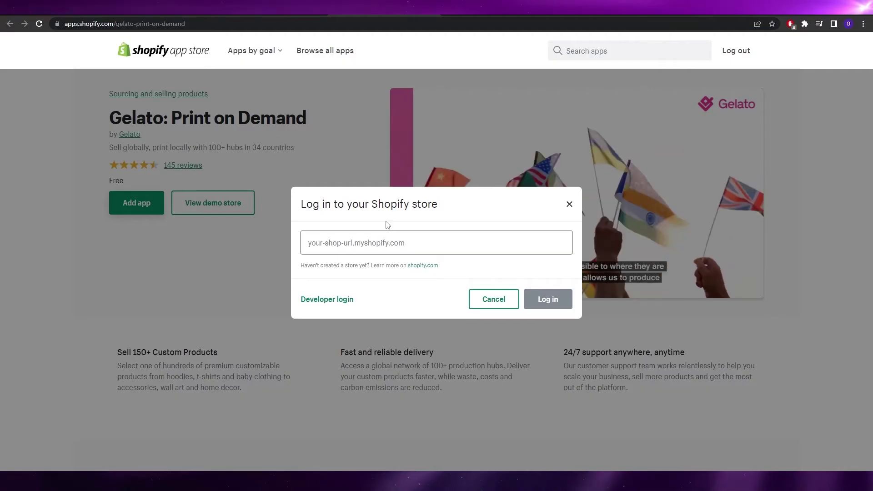
Paste the copied store domain into the Shopify store login and log in
right_click(381, 245)
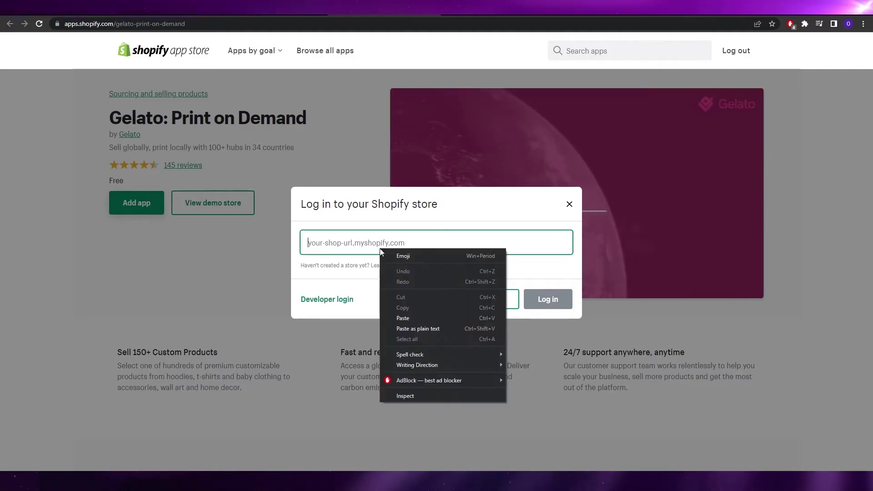
click(418, 315)
click(541, 298)
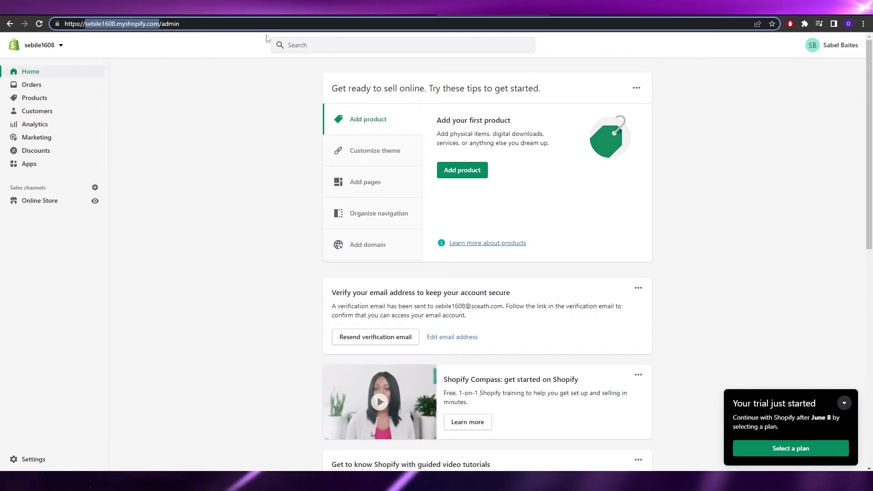
Add the Gelato: Print on Demand app from its Shopify listing and install it on the store
click(44, 169)
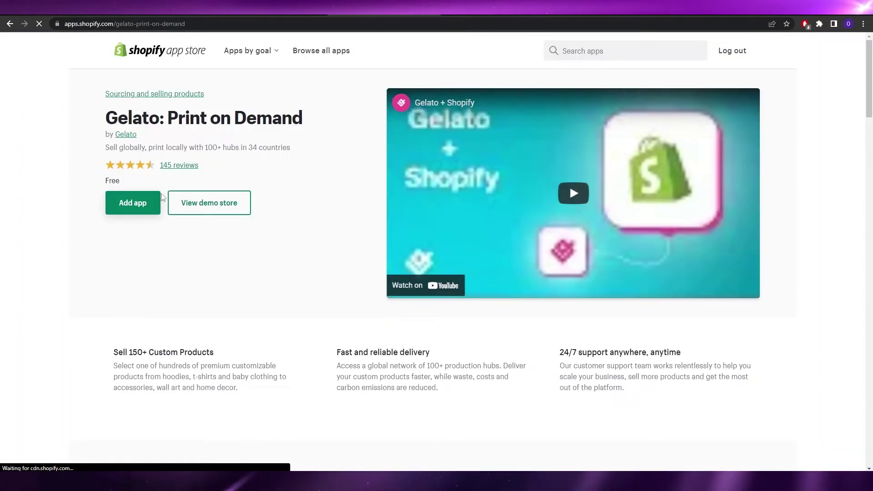
click(121, 207)
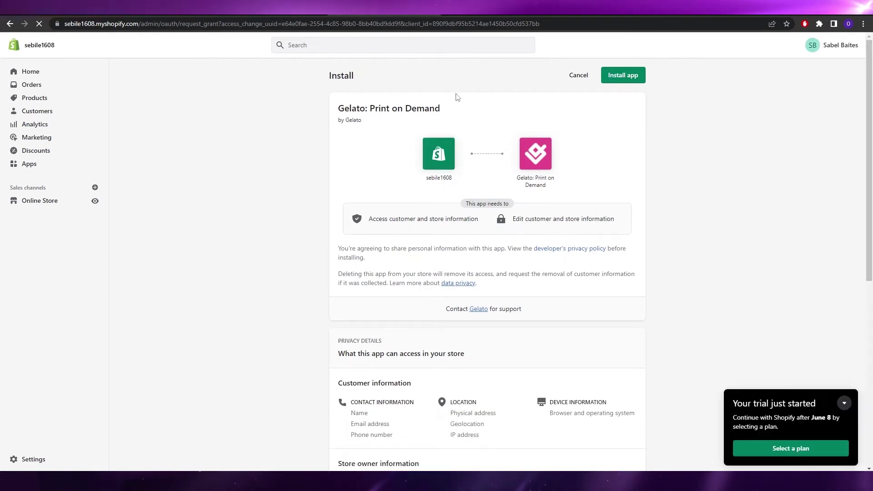
click(627, 80)
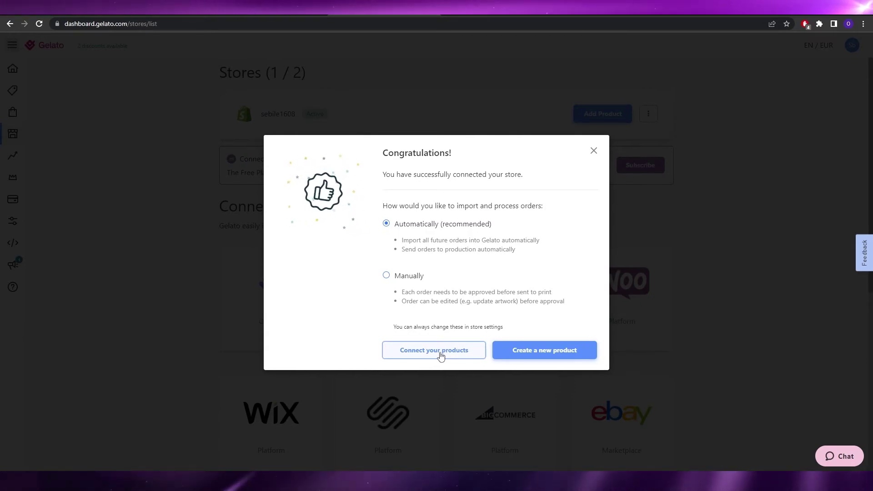
Start a new product for the connected store with automatic order processing and choose the Women's clothing category
click(519, 352)
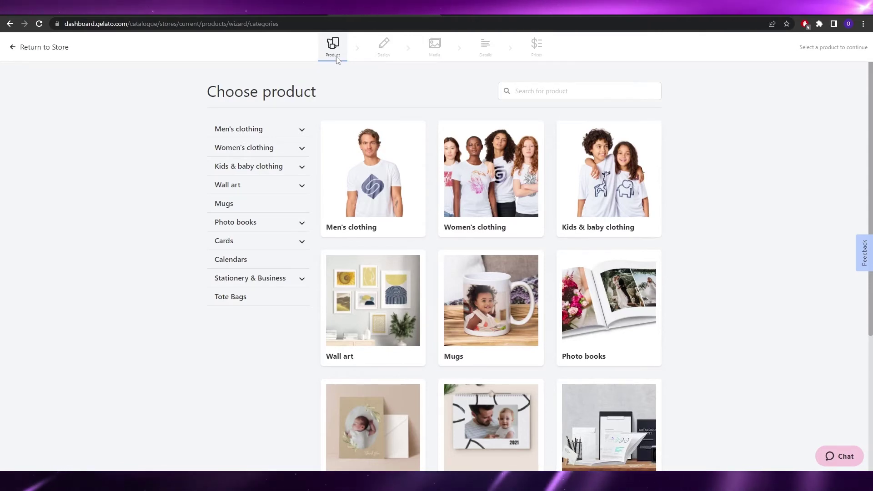
scroll(417, 175, down, 4)
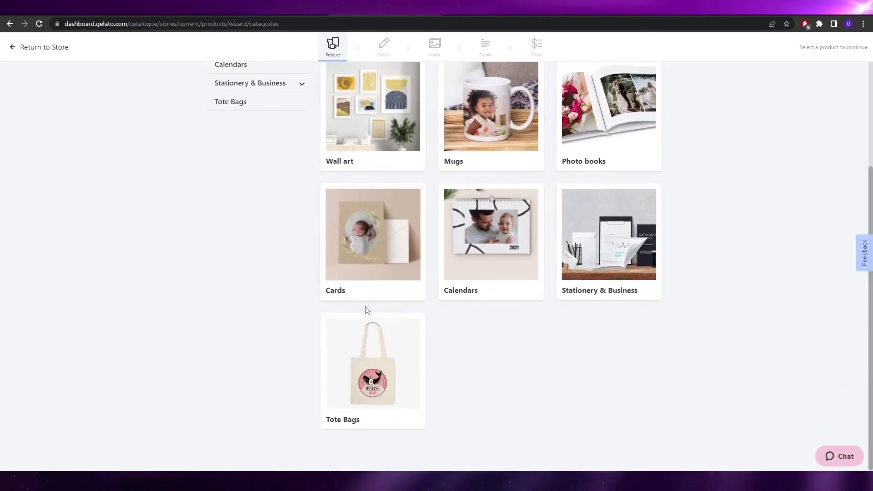
scroll(367, 310, up, 3)
scroll(368, 175, up, 2)
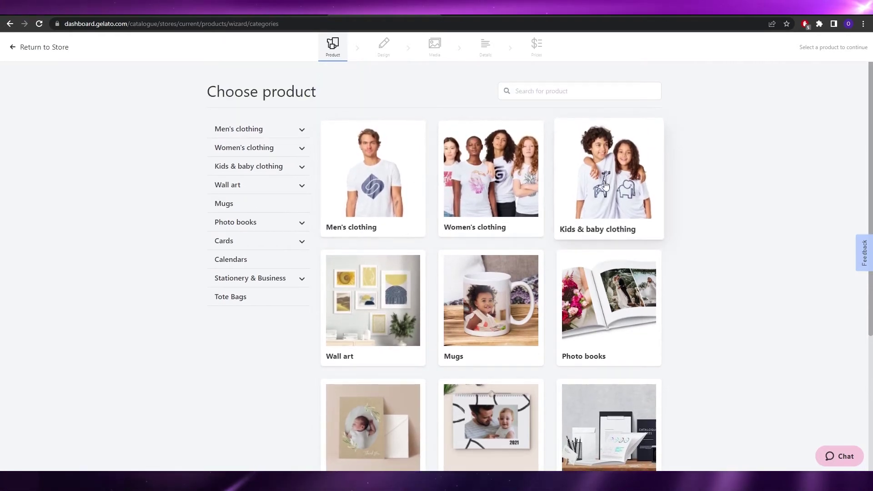
click(470, 200)
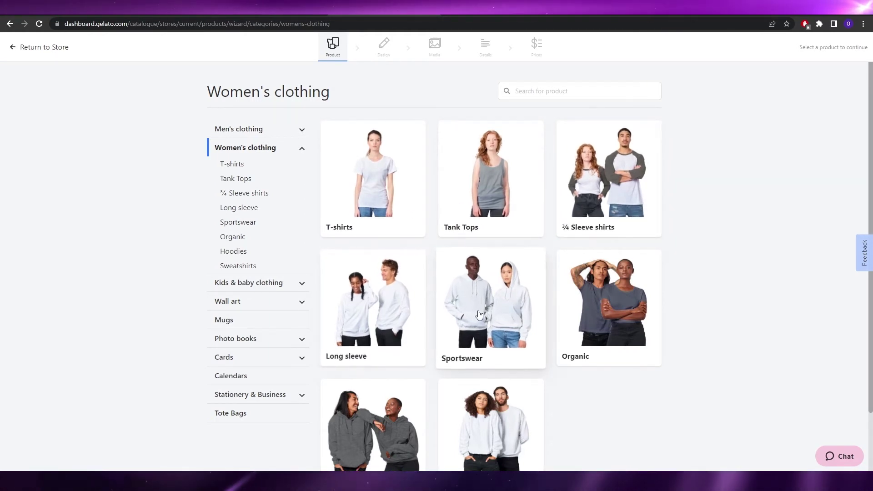
Choose the Premium Womens V-Neck T-shirt from the women's T-shirts as the product to design
scroll(610, 302, down, 2)
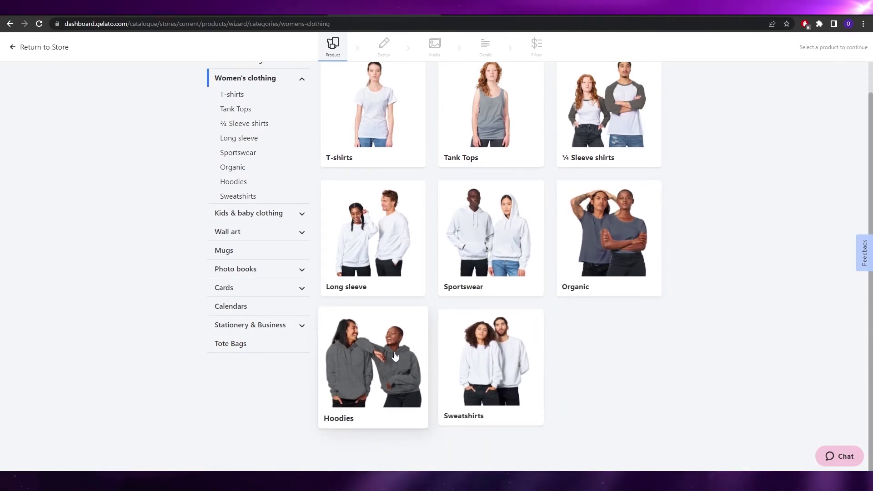
scroll(395, 356, up, 2)
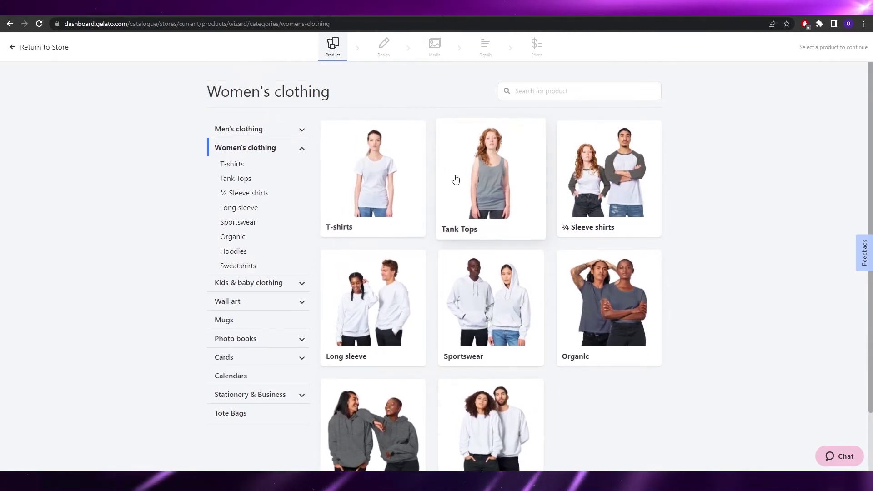
click(387, 185)
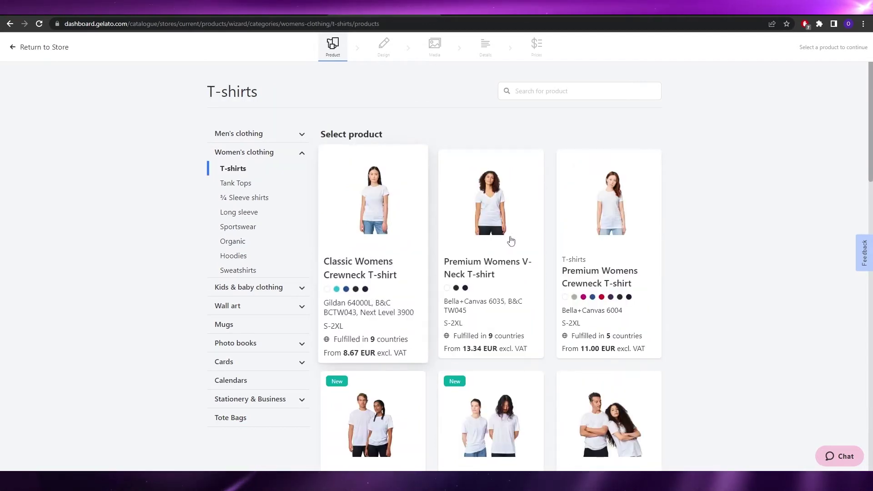
click(489, 274)
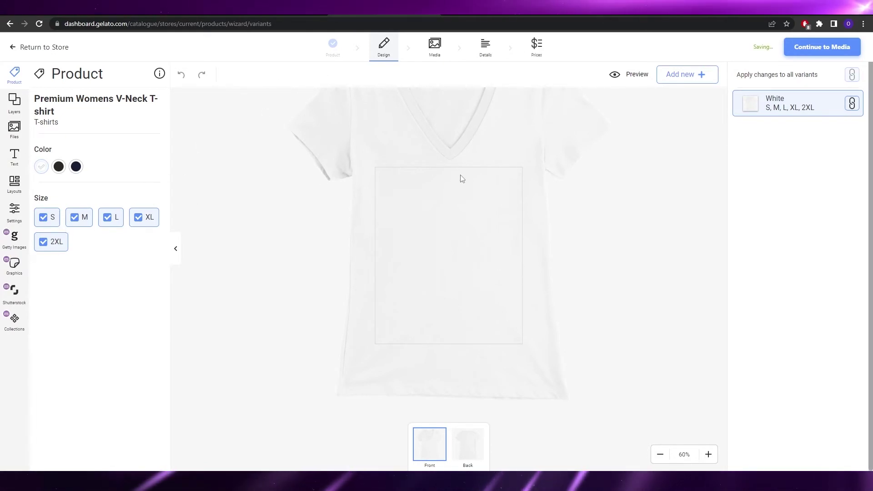
Remove size 2XL from the T-shirt's variants and add the colors Black and Navy
click(43, 242)
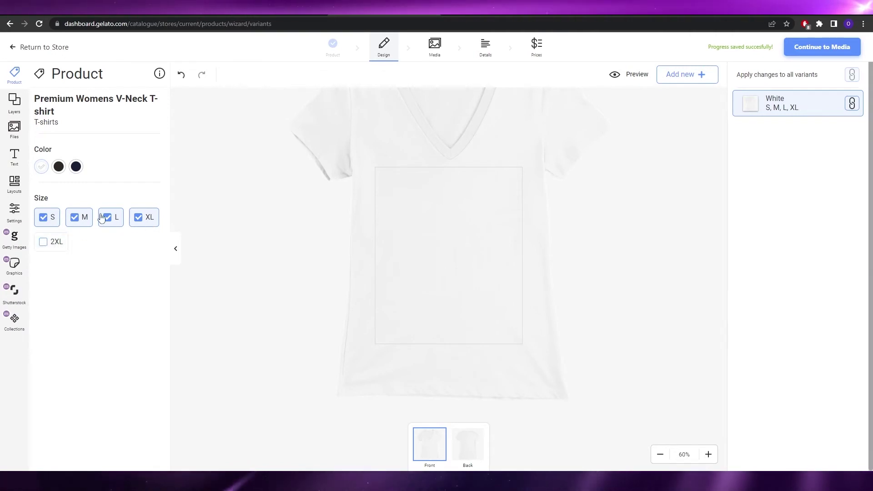
click(59, 167)
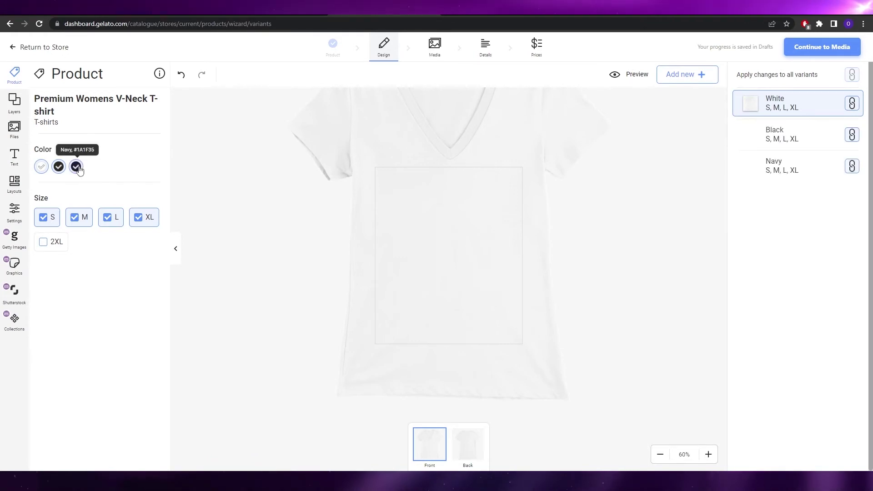
click(77, 168)
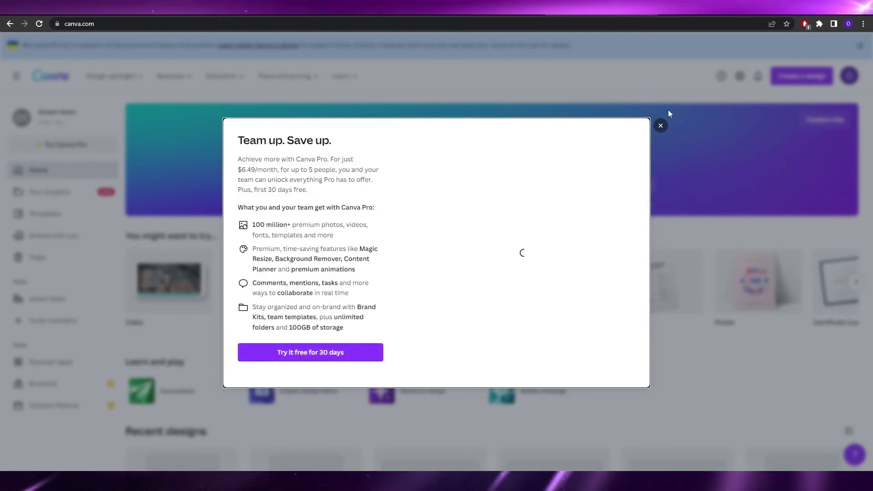
Switch to Canva, dismiss the Canva Pro offer, search for "Tshirts" and open the Professional T-Shirt templates
click(662, 128)
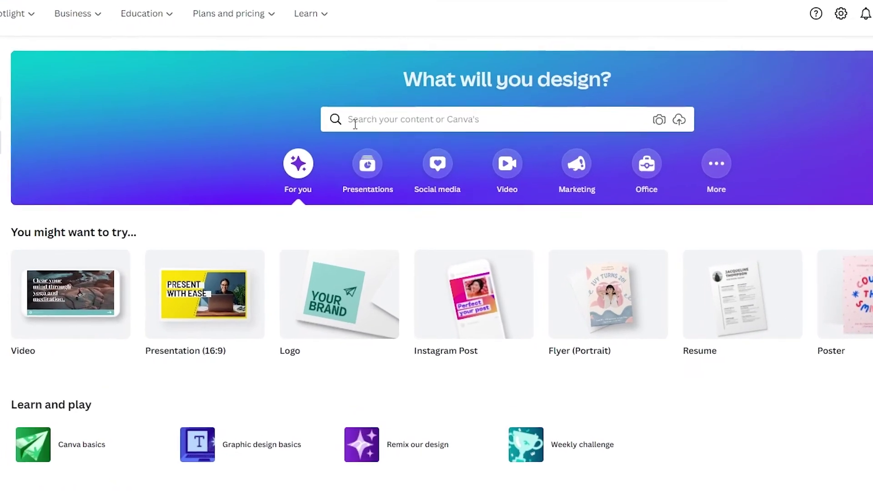
click(348, 114)
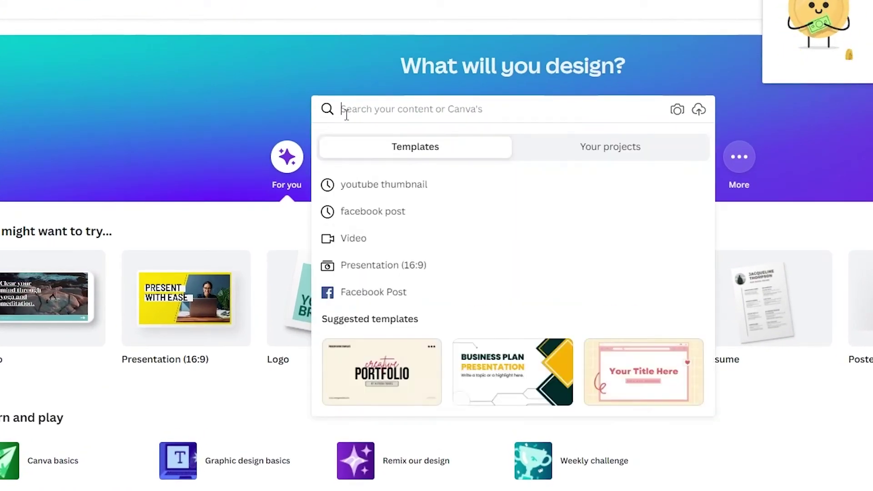
text(Tshirts)
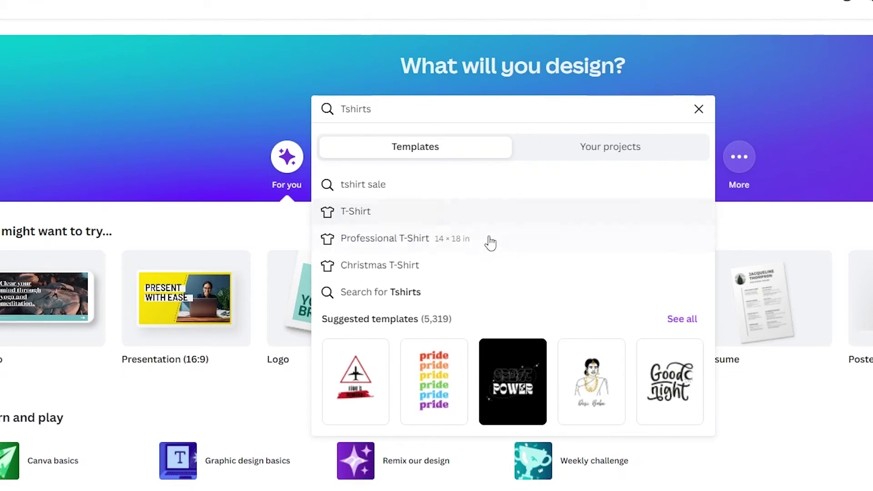
click(395, 248)
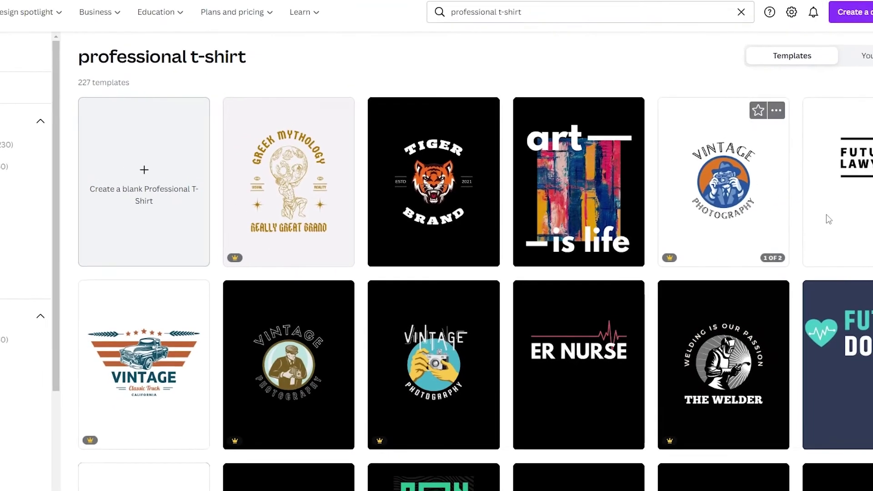
Look through the professional T-shirt template designs for a suitable artwork
scroll(241, 223, down, 3)
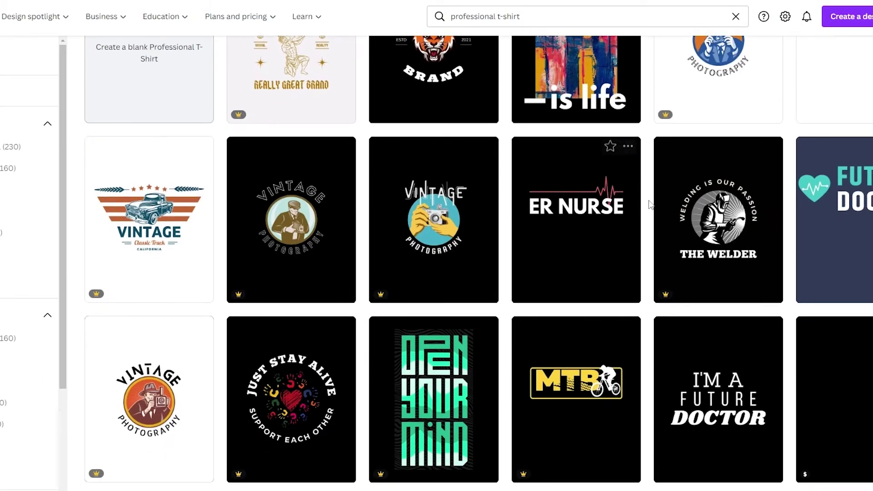
scroll(650, 205, down, 3)
scroll(523, 238, down, 9)
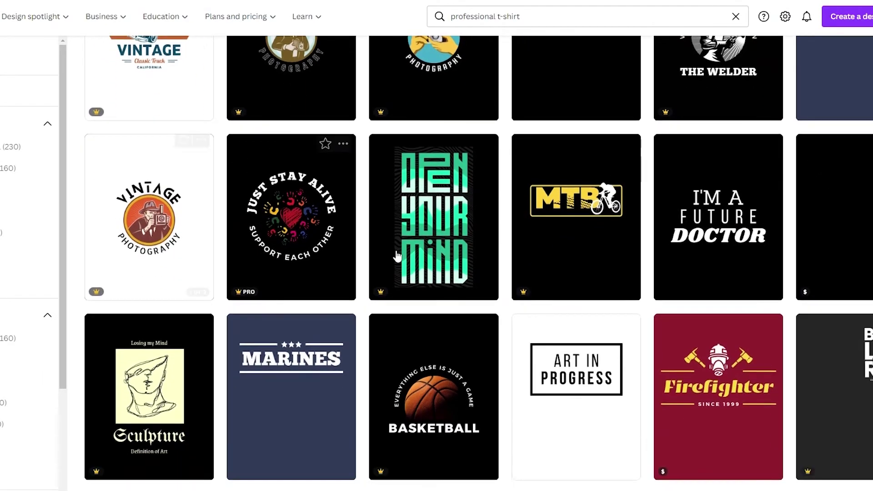
scroll(527, 238, down, 8)
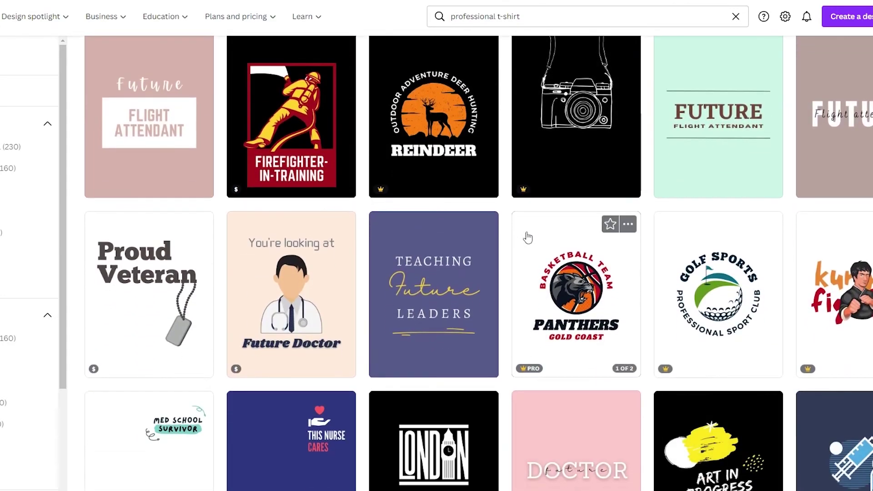
scroll(528, 238, up, 9)
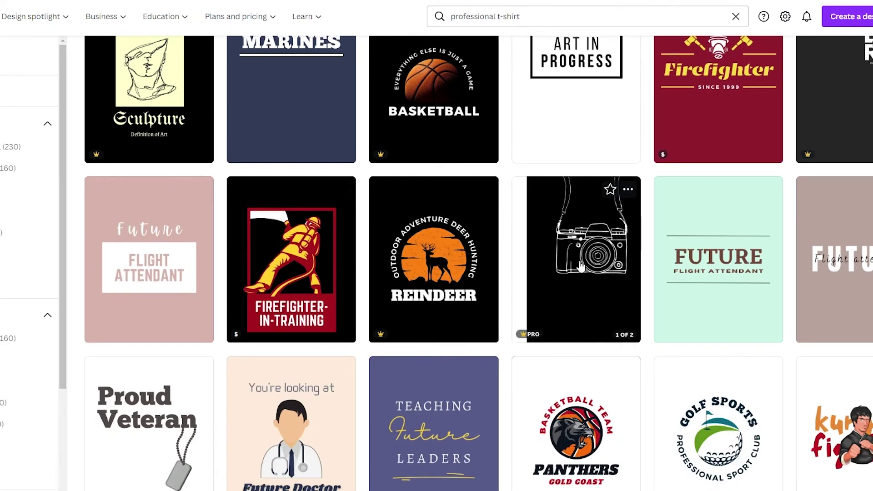
scroll(128, 228, up, 6)
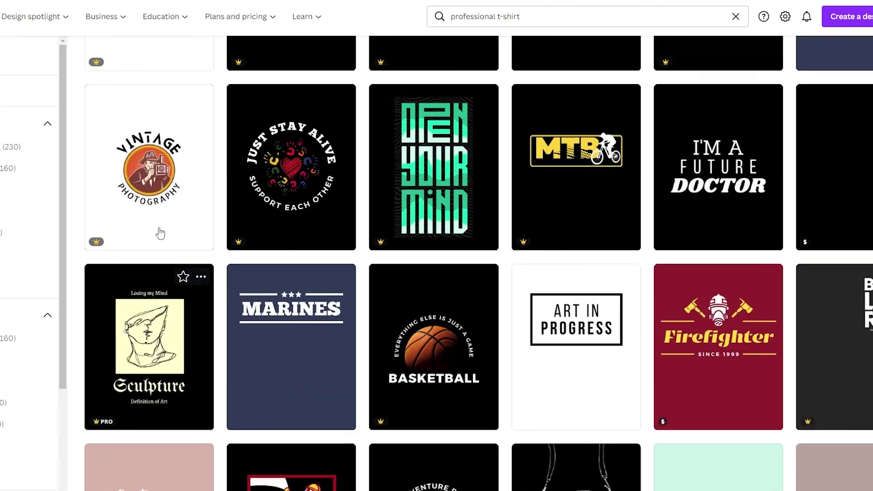
scroll(200, 253, up, 4)
scroll(200, 254, up, 3)
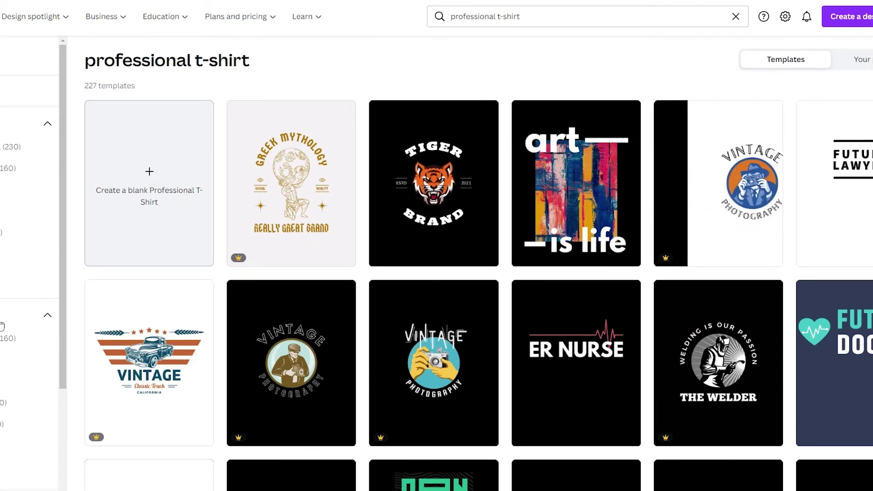
Filter the professional T-shirt templates and look through the narrowed list to its end
scroll(30, 264, down, 4)
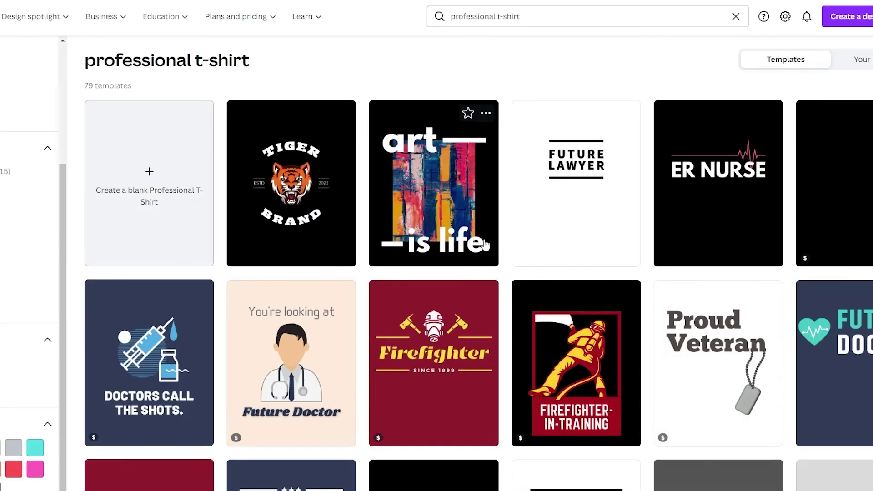
scroll(494, 247, down, 6)
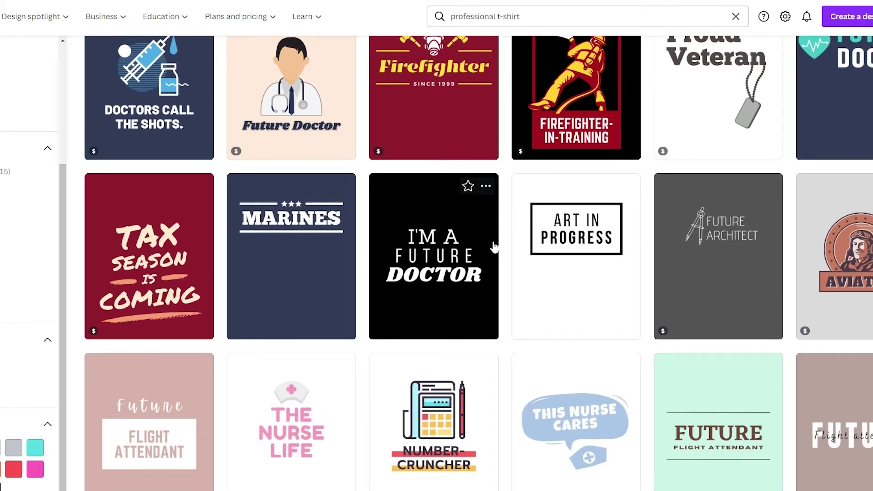
scroll(494, 247, down, 2)
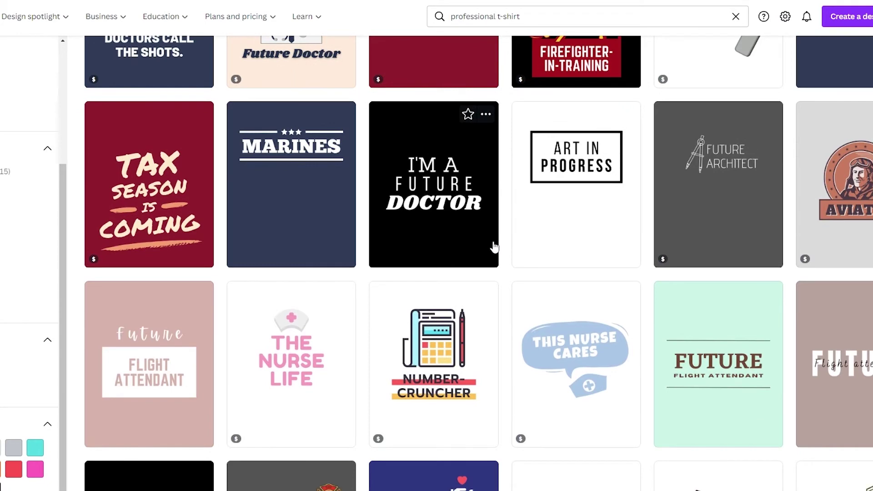
scroll(481, 207, down, 4)
scroll(480, 207, down, 4)
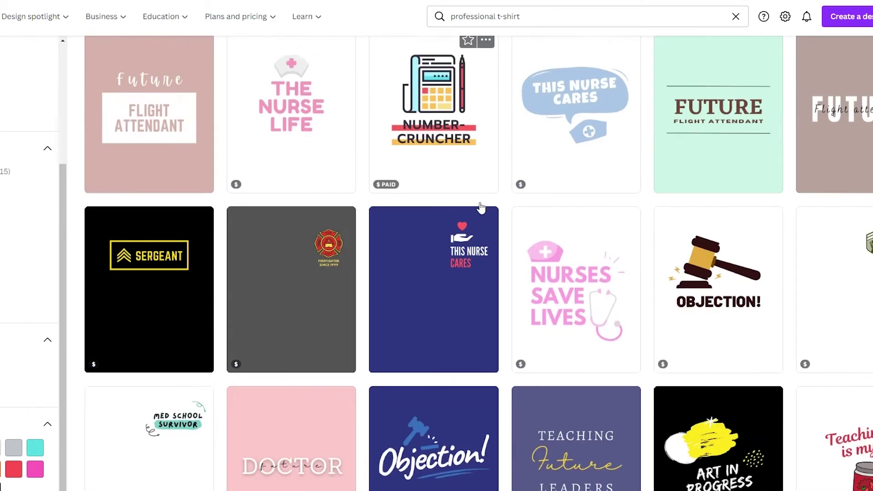
scroll(293, 231, down, 2)
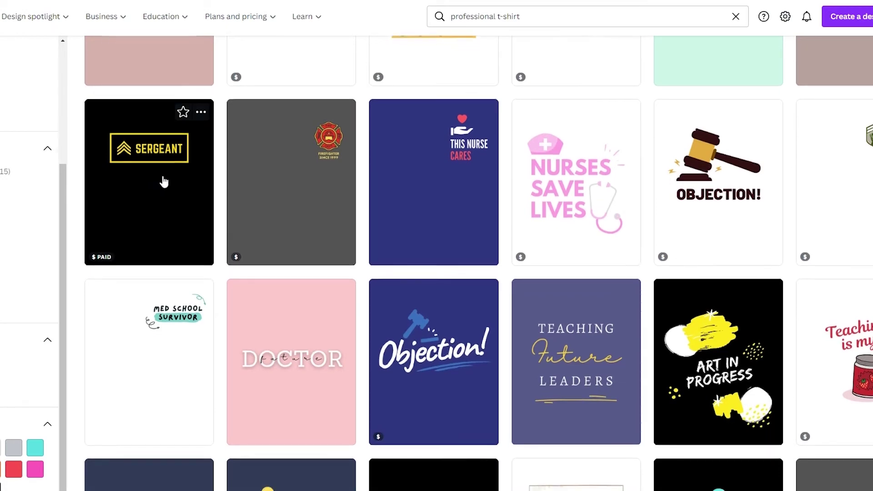
scroll(161, 182, down, 10)
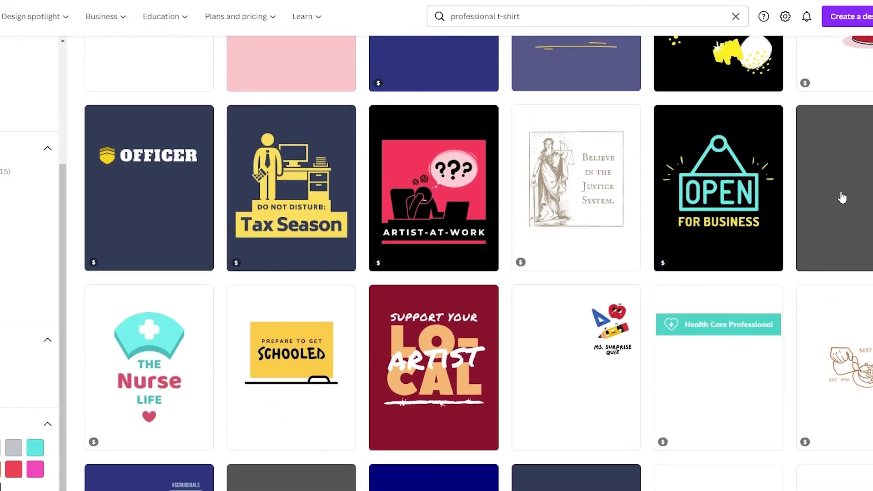
scroll(804, 202, down, 10)
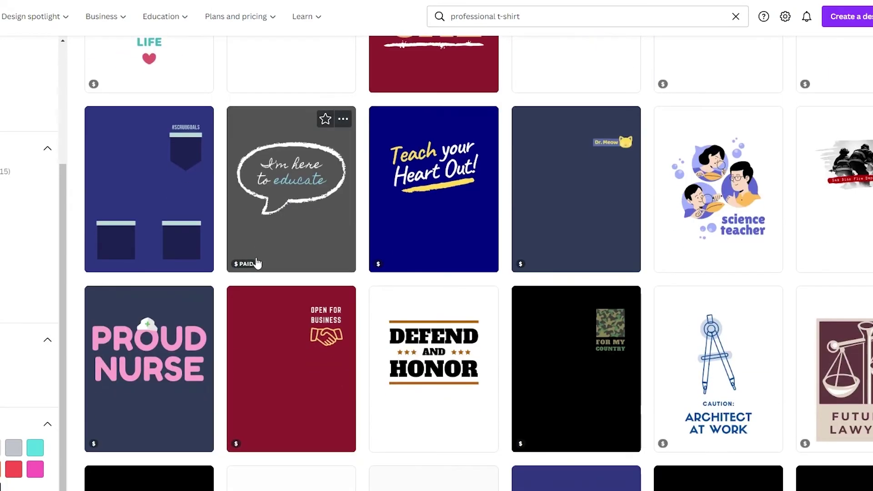
scroll(356, 254, down, 15)
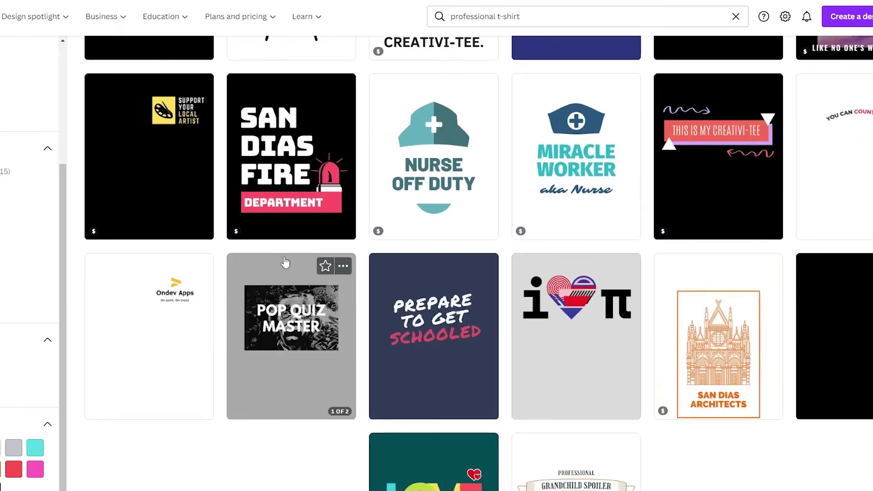
scroll(285, 263, down, 4)
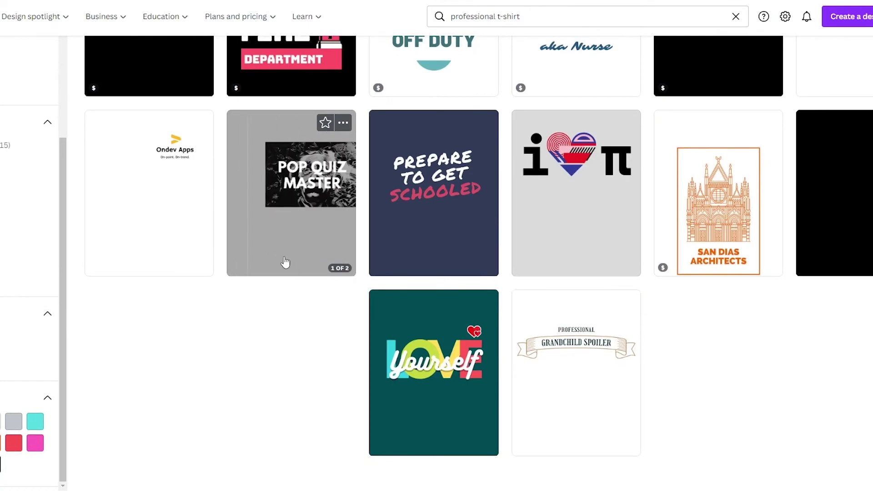
scroll(286, 262, up, 20)
scroll(285, 263, up, 20)
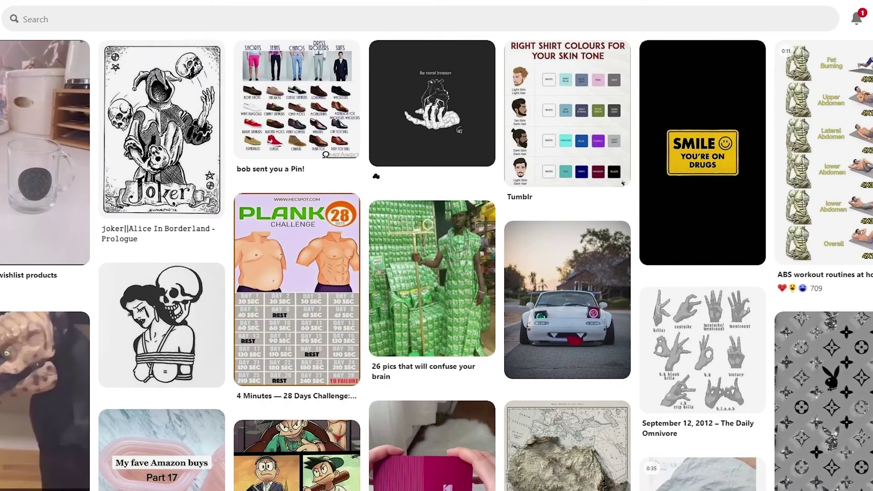
Switch to Pinterest, browse the home feed for design ideas and open the skeleton drawing captioned "One More Hit."
scroll(436, 266, down, 4)
scroll(437, 265, down, 12)
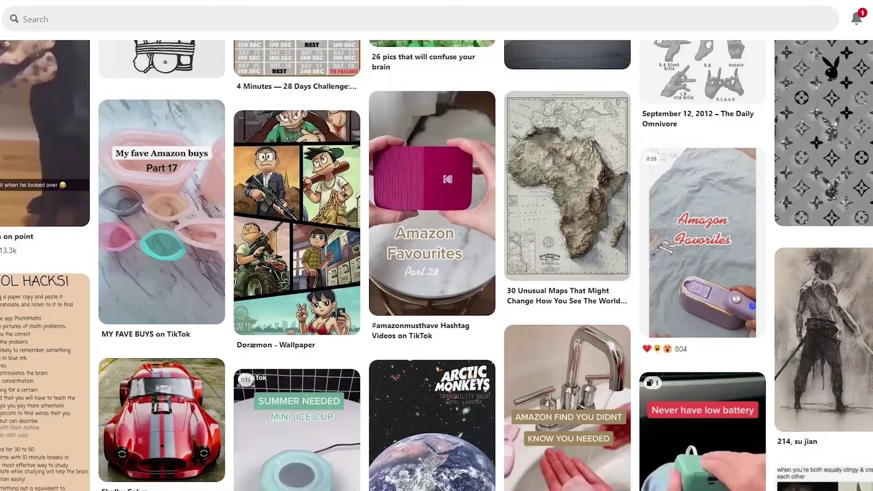
scroll(436, 263, down, 3)
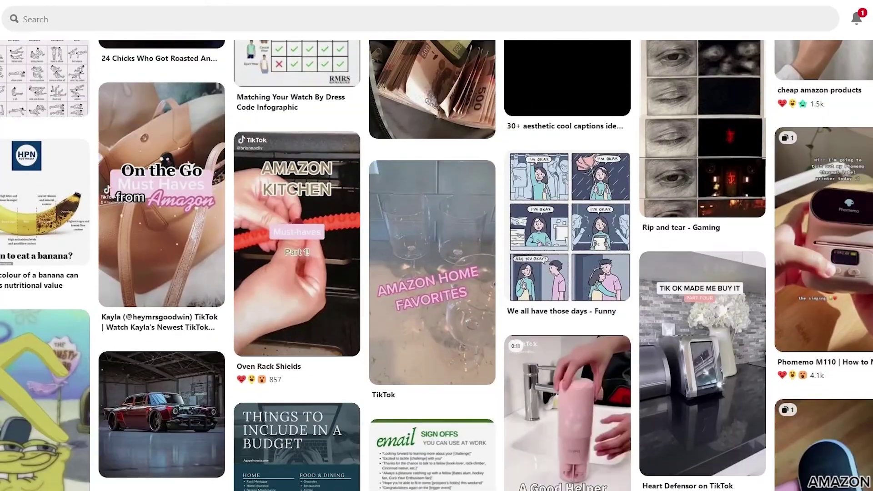
scroll(437, 264, down, 6)
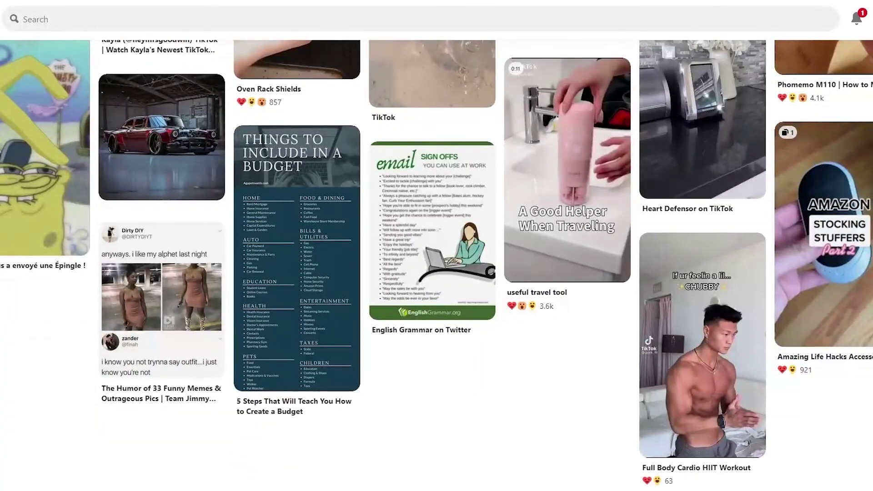
scroll(437, 264, up, 12)
scroll(436, 264, down, 6)
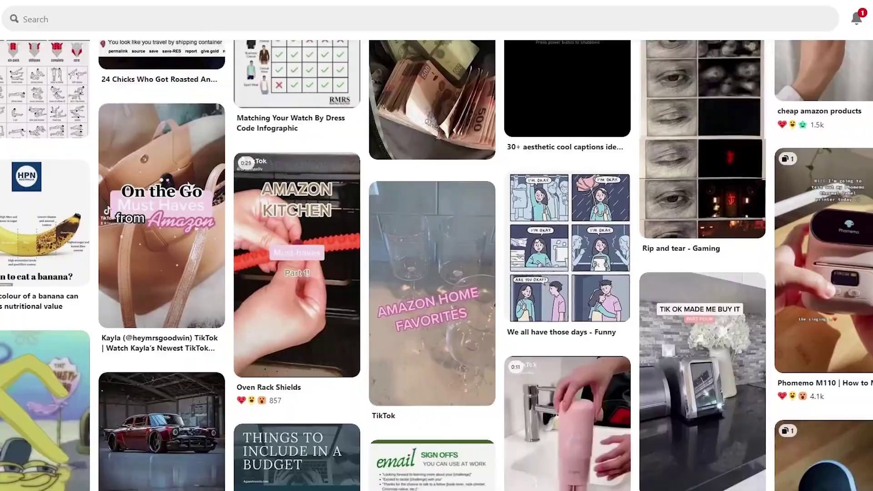
scroll(436, 264, down, 8)
click(226, 230)
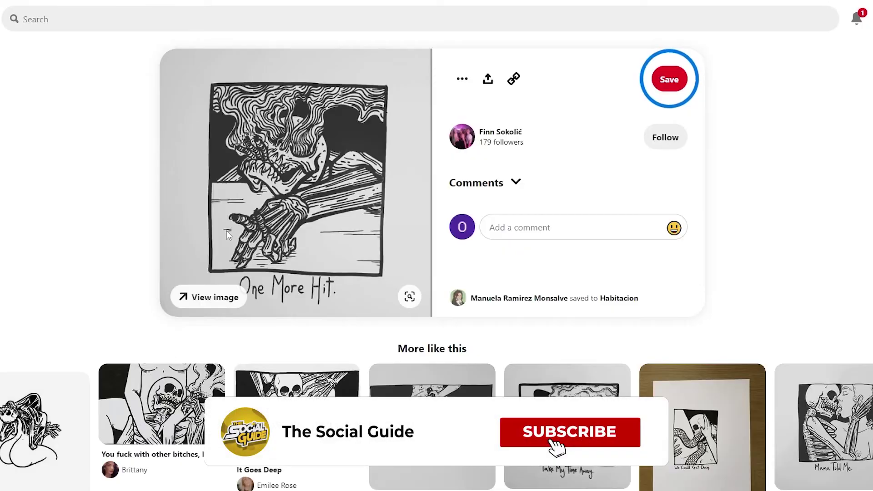
Save the "One More Hit." drawing from its Pinterest pin to the computer as a JPG
mouse_move(253, 182)
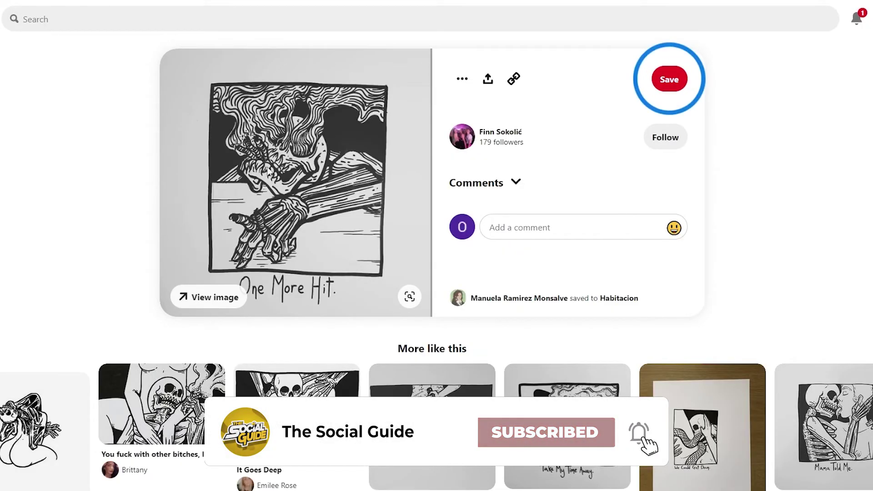
right_click(296, 172)
click(338, 197)
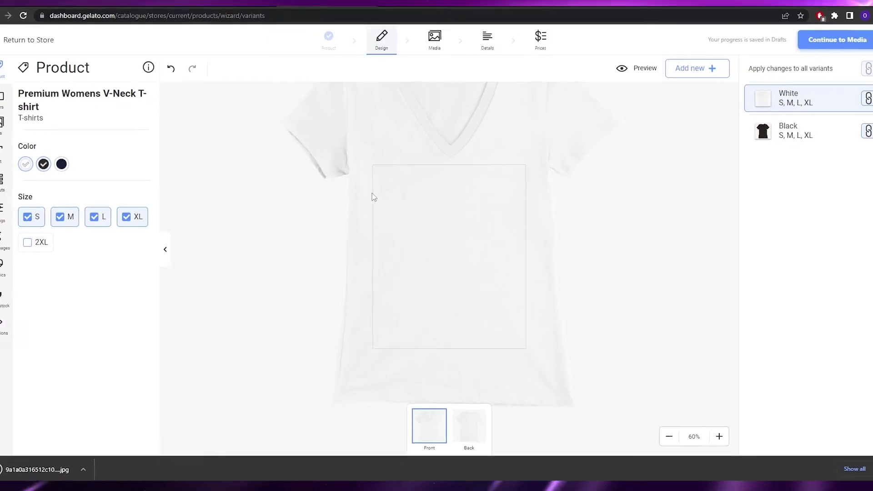
Switch to Gelato, upload the drawing's JPG from the Downloads folder and place it on the front of the white T-shirt
click(681, 76)
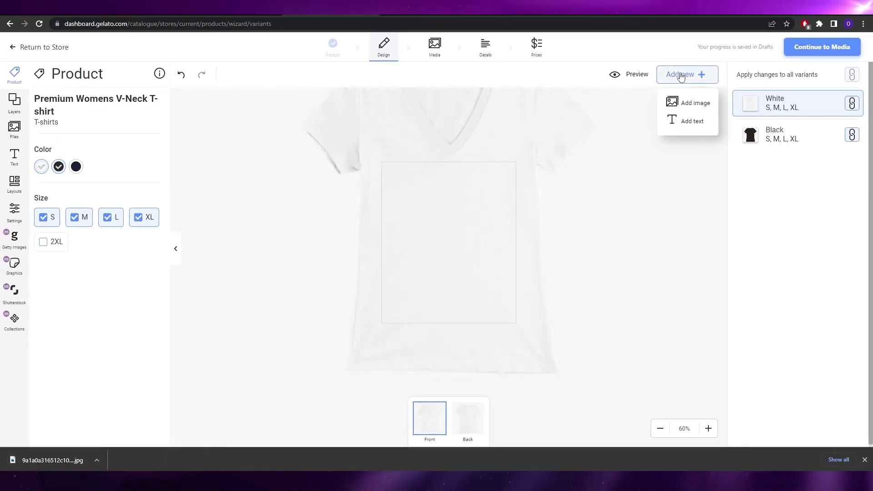
click(684, 105)
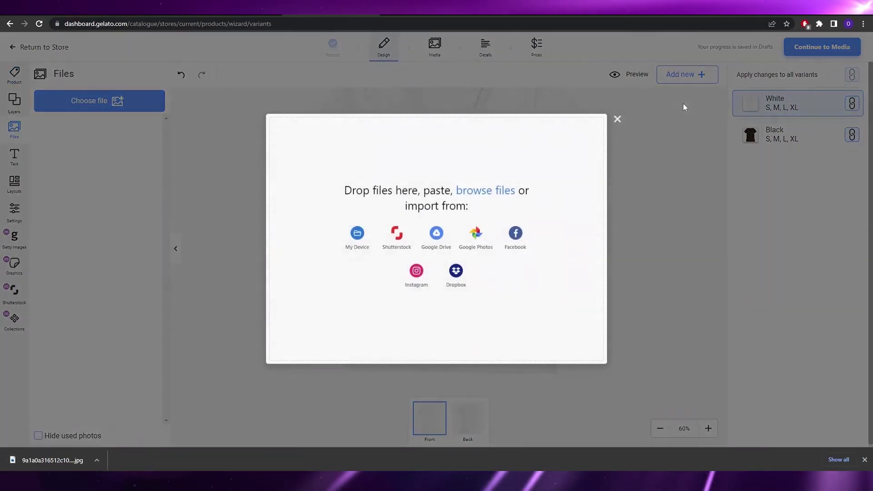
click(357, 235)
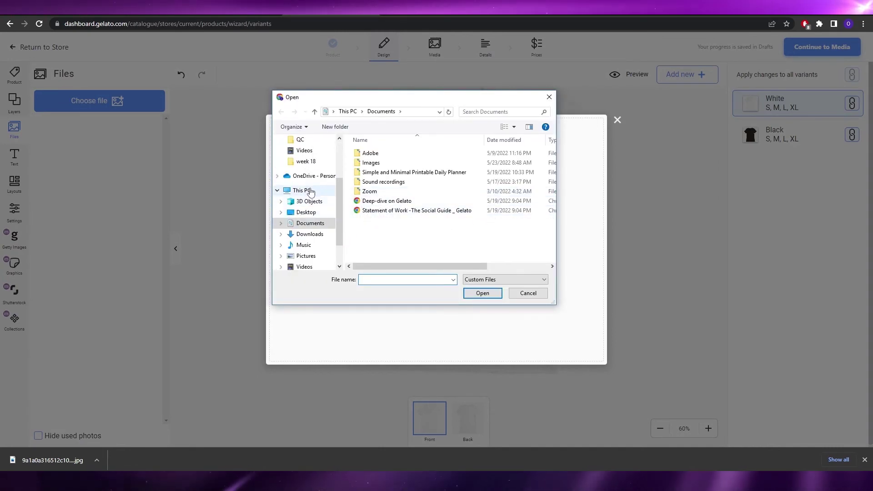
click(413, 237)
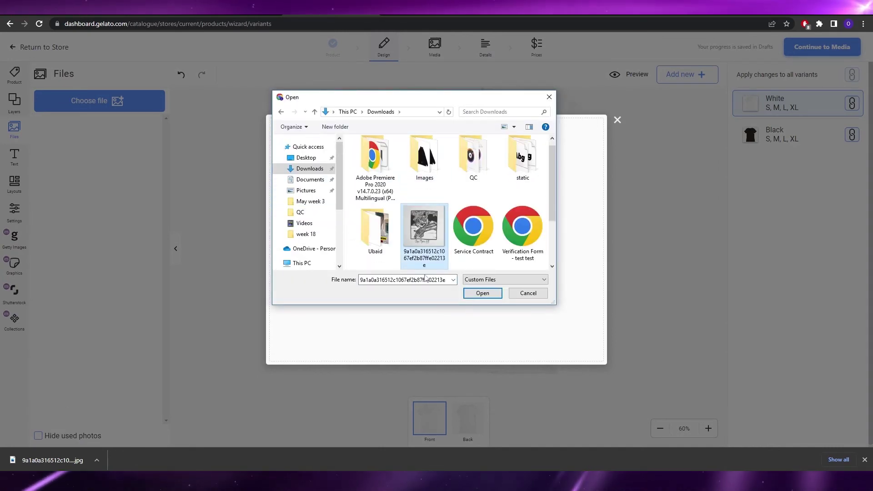
click(483, 293)
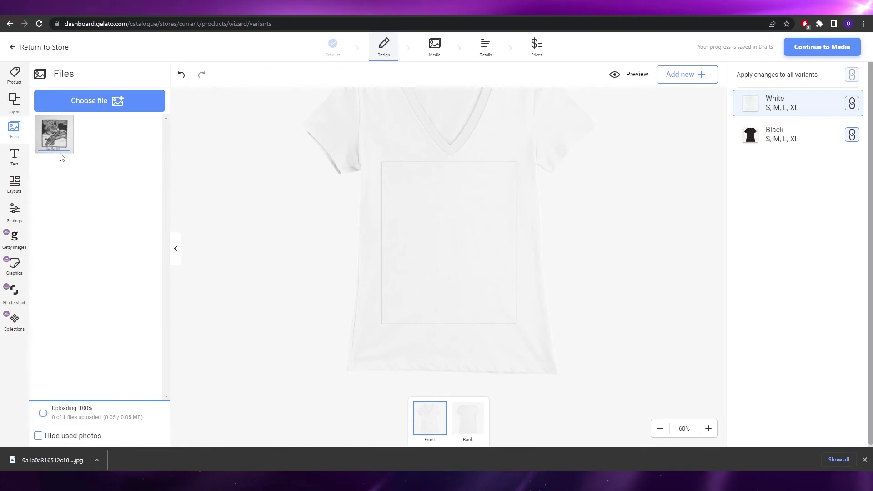
click(55, 136)
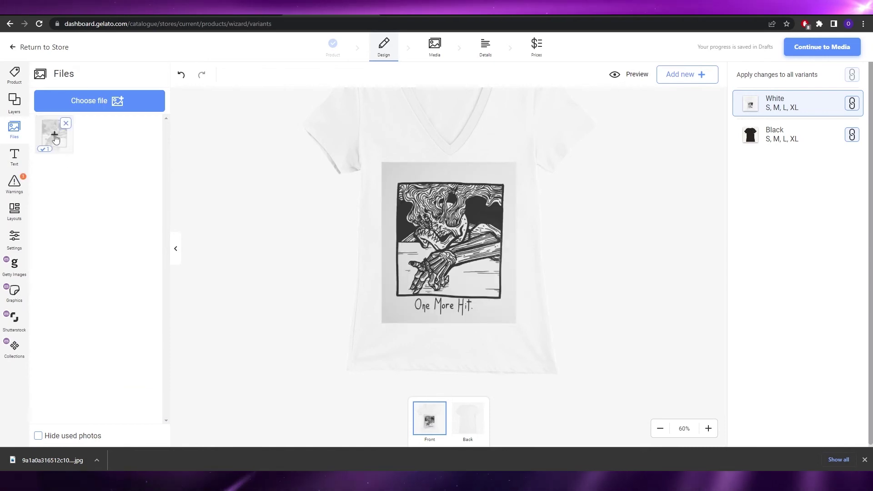
Open a background-removal site in a new browser tab and download the drawing as a background-free PNG
click(416, 285)
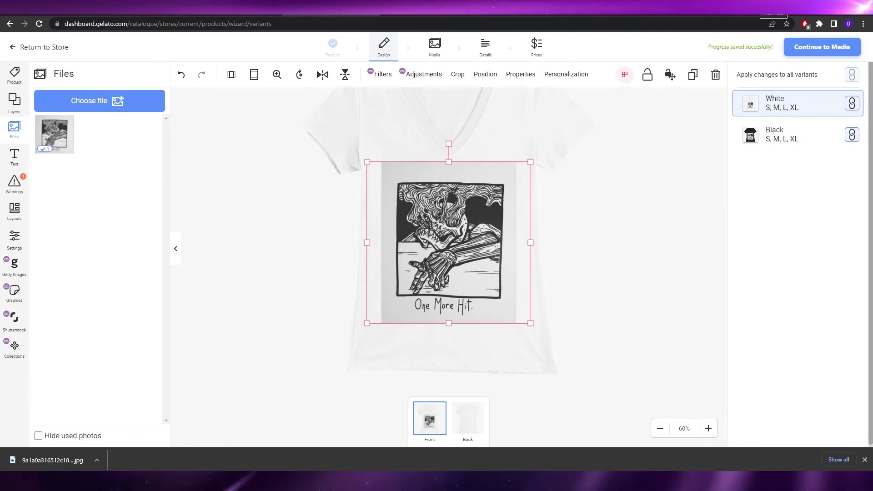
key(ctrl+t)
text(re)
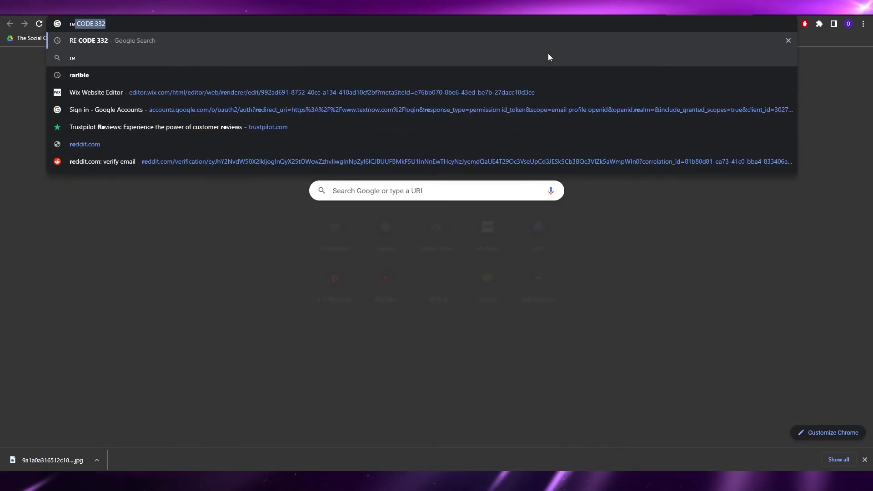
text(movre)
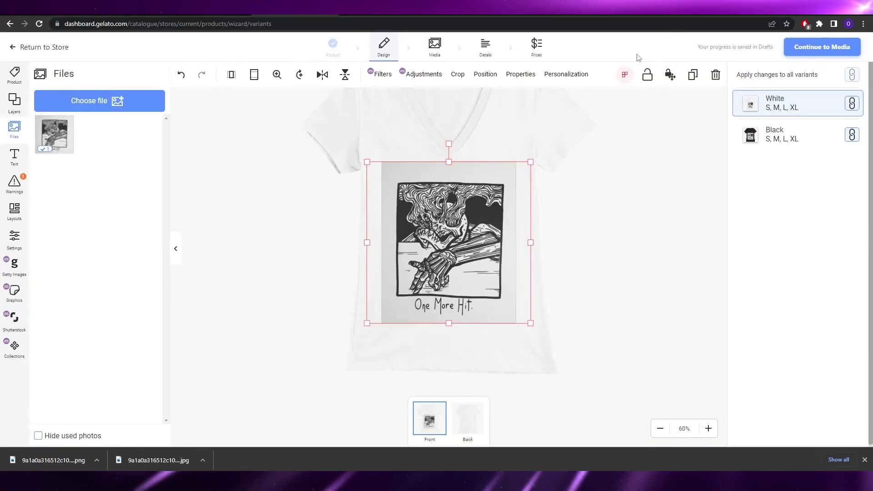
Upload the background-free drawing from Downloads to Gelato and use it on the shirt front in place of the original image
click(86, 100)
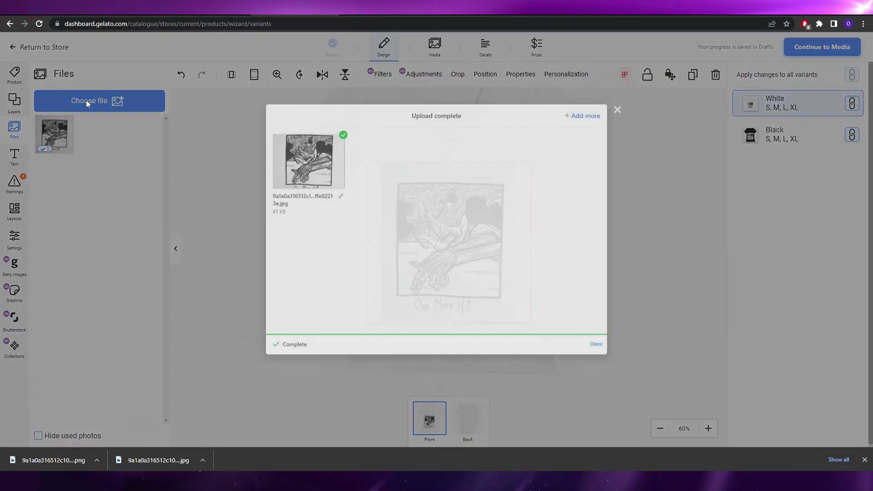
click(582, 126)
click(355, 245)
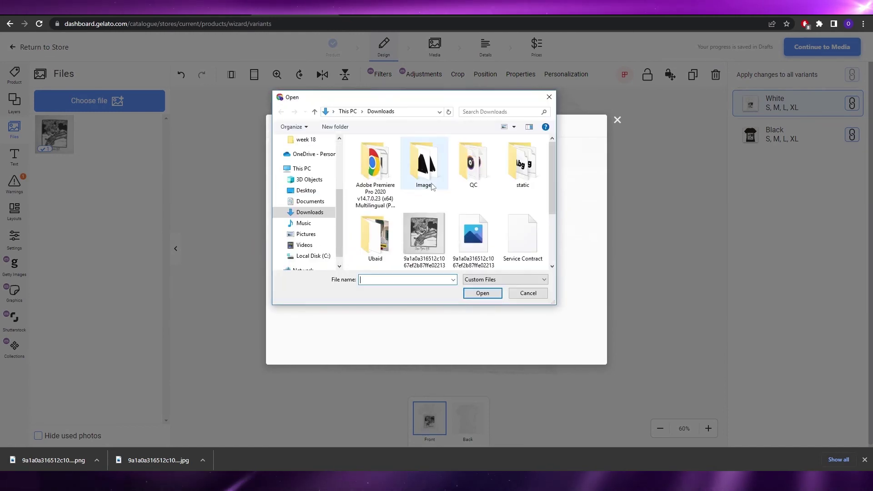
double_click(433, 232)
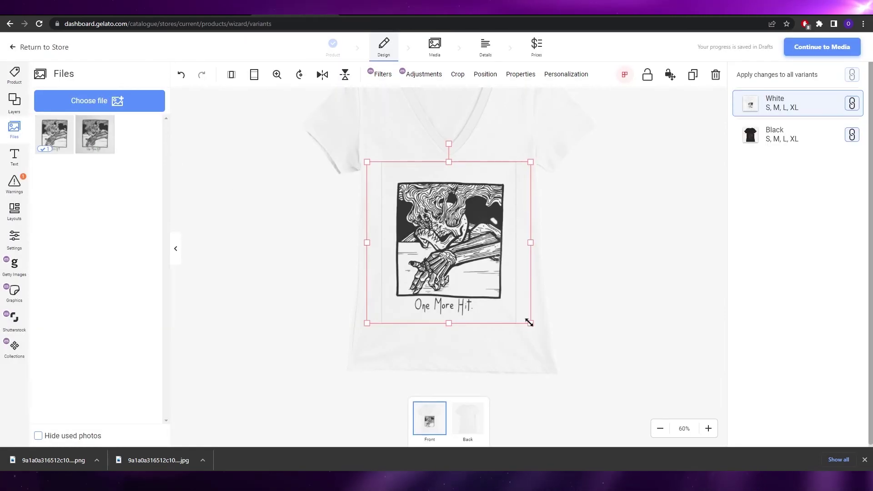
Use the original drawing with its background on the front of the black T-shirt and enlarge the image slightly
mouse_move(530, 322)
mouse_down()
mouse_move(517, 325)
mouse_move(493, 304)
mouse_move(526, 330)
mouse_up()
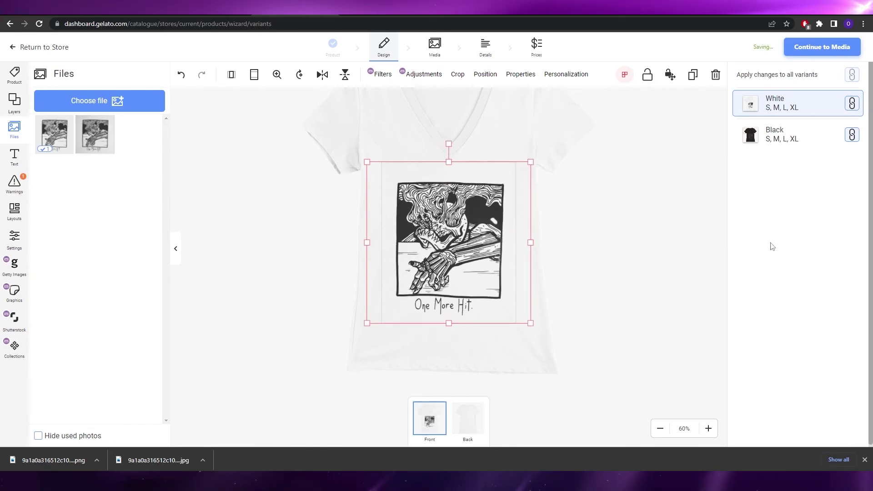
click(775, 135)
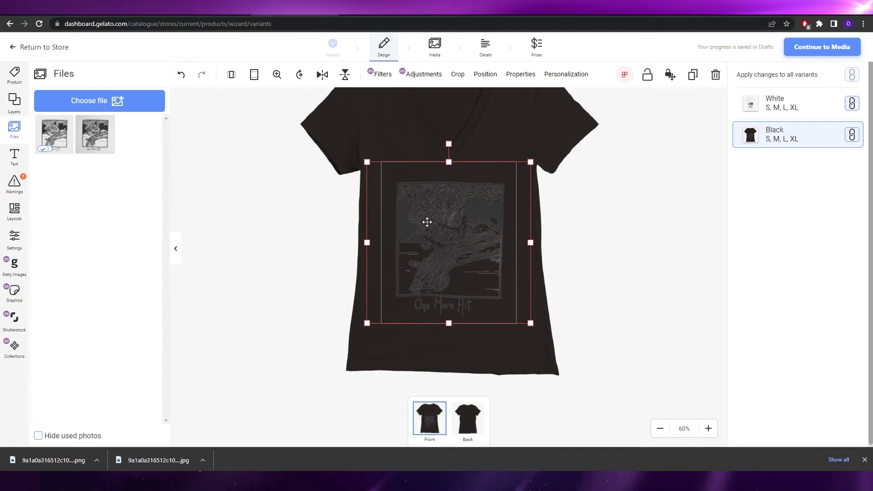
mouse_move(59, 145)
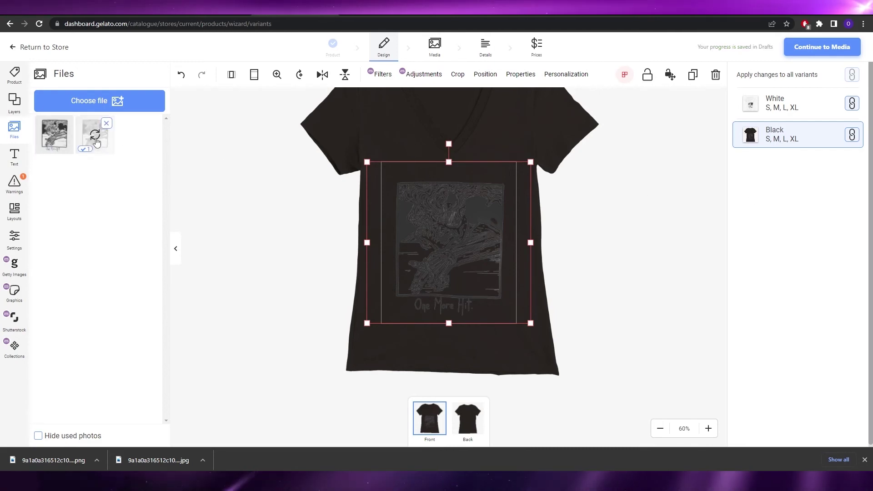
click(95, 135)
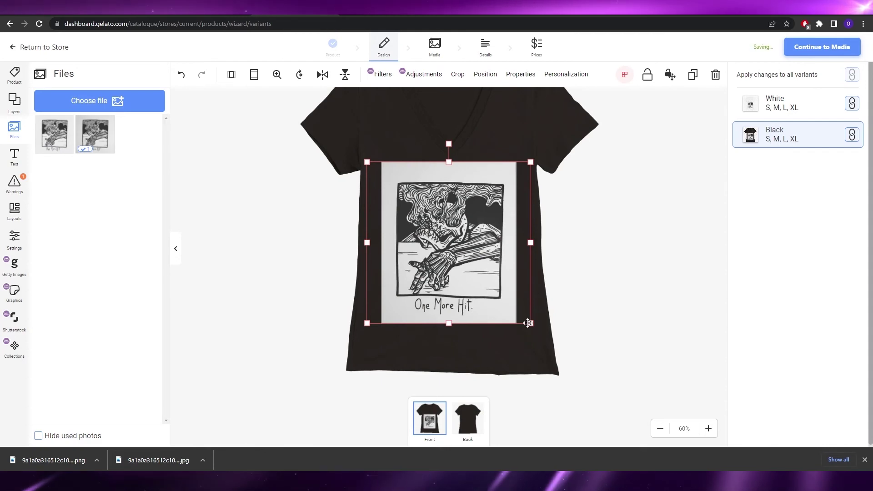
drag(470, 269, 471, 269)
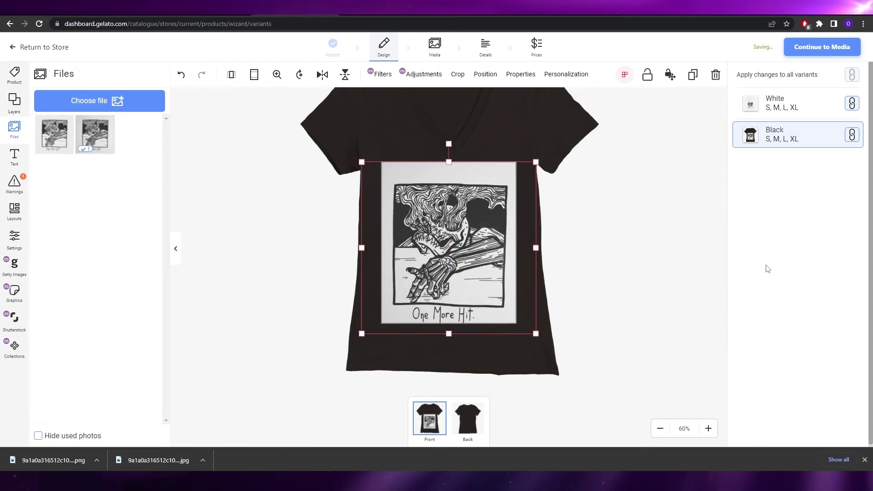
Unlink the white variant from shared changes, apply the background-free drawing to it, and continue to the media stage
click(776, 103)
click(780, 140)
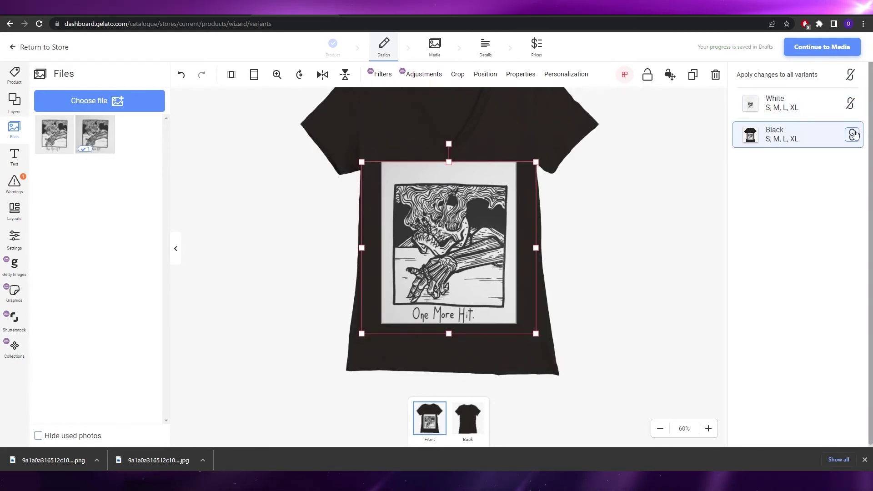
click(777, 109)
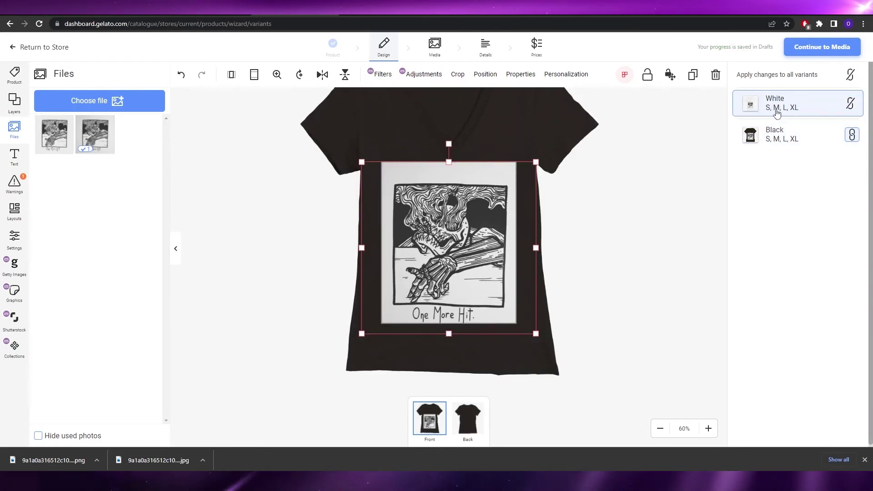
click(55, 134)
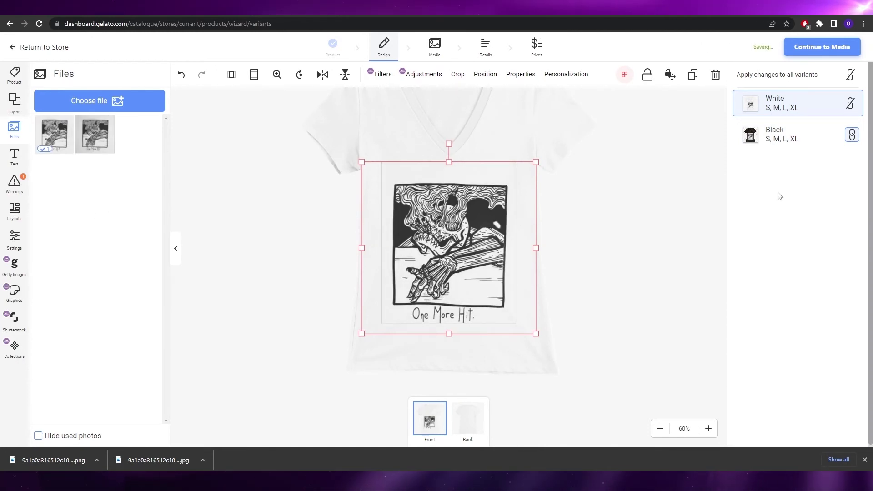
click(781, 134)
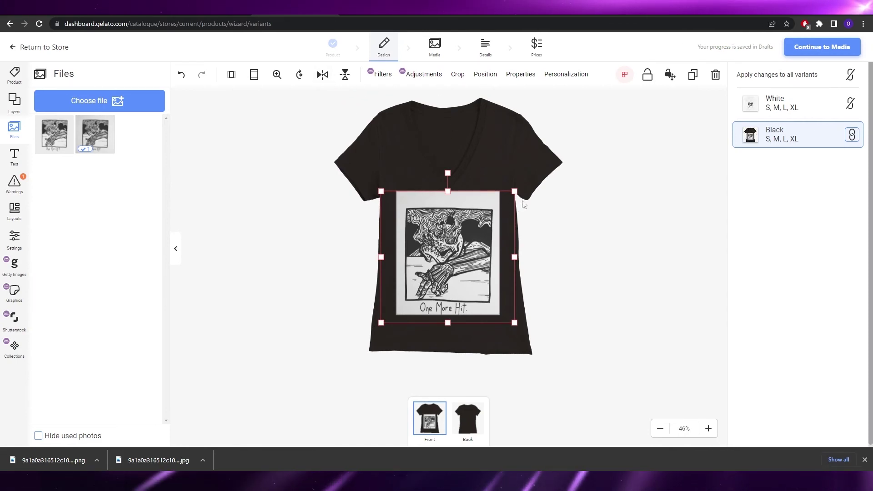
click(822, 49)
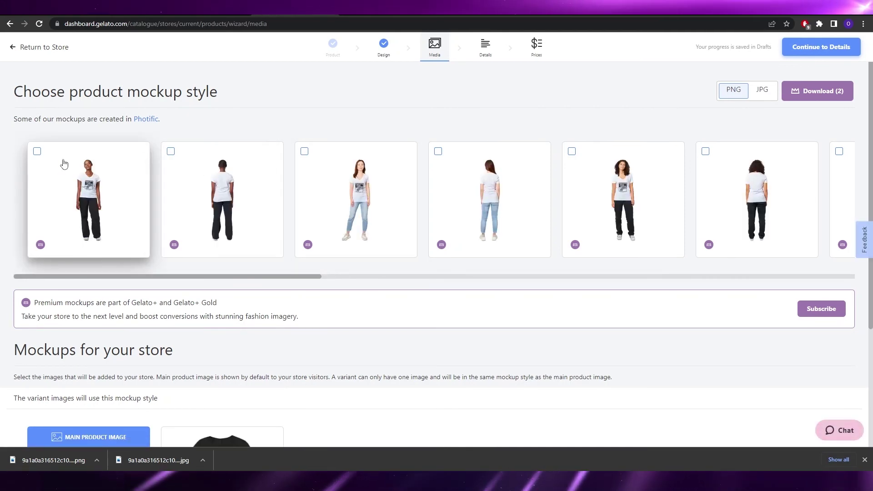
Examine the premium model mockup styles and the store mockups for the white and black T-shirts
click(37, 152)
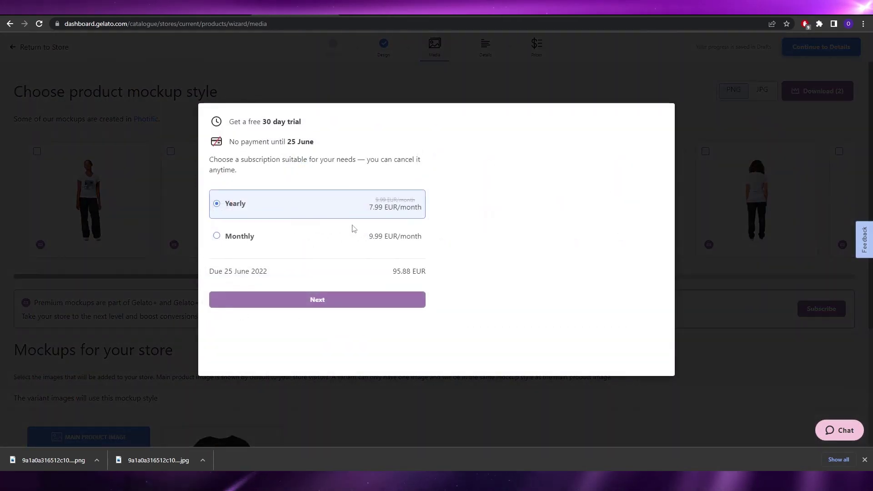
click(155, 207)
scroll(559, 141, down, 4)
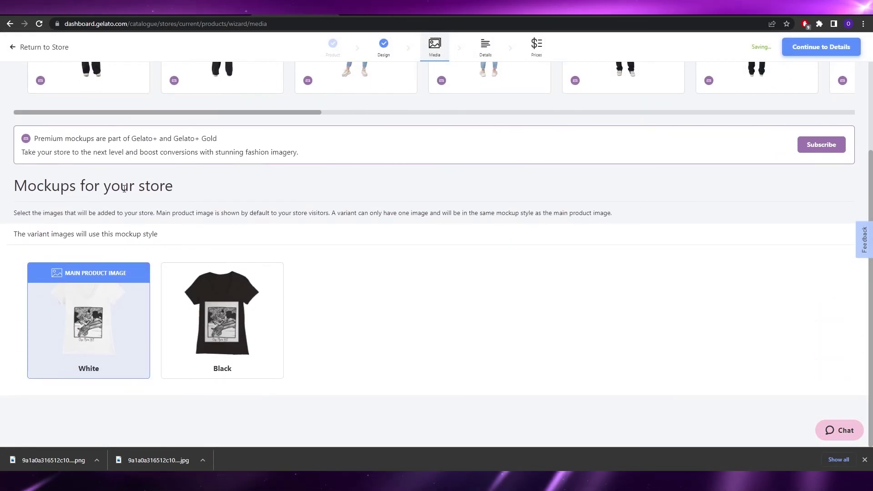
scroll(124, 188, up, 4)
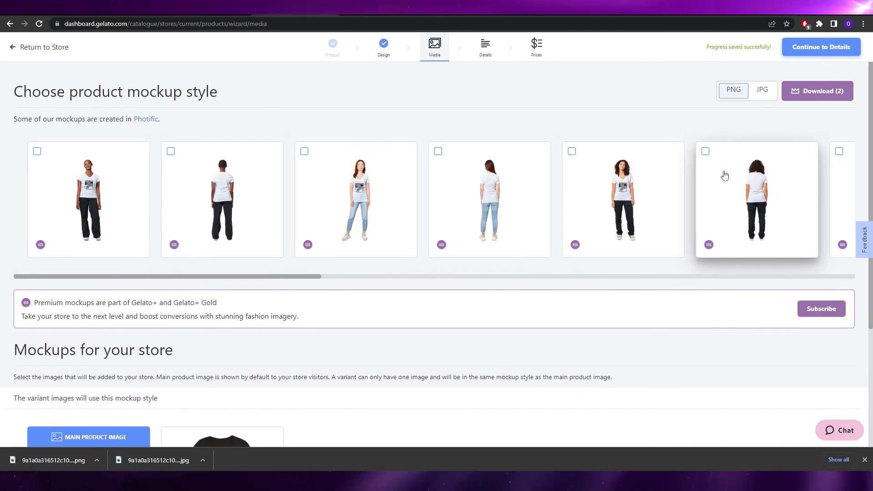
scroll(725, 176, down, 3)
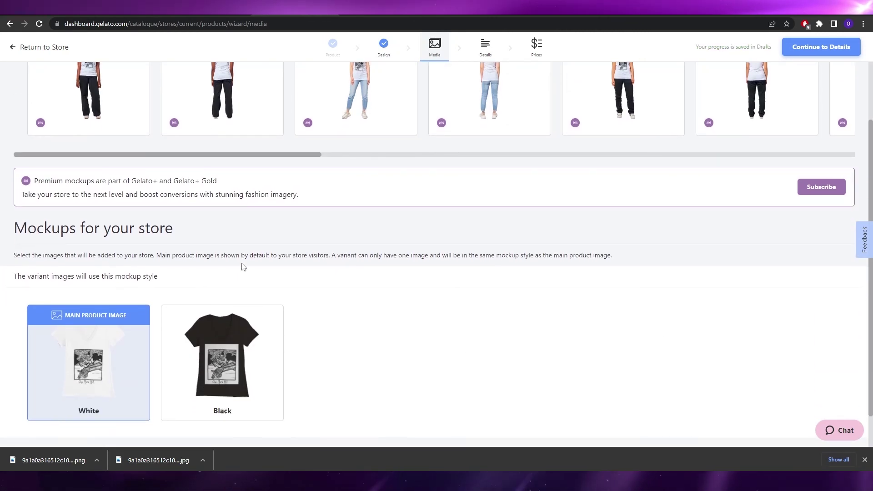
scroll(245, 269, down, 1)
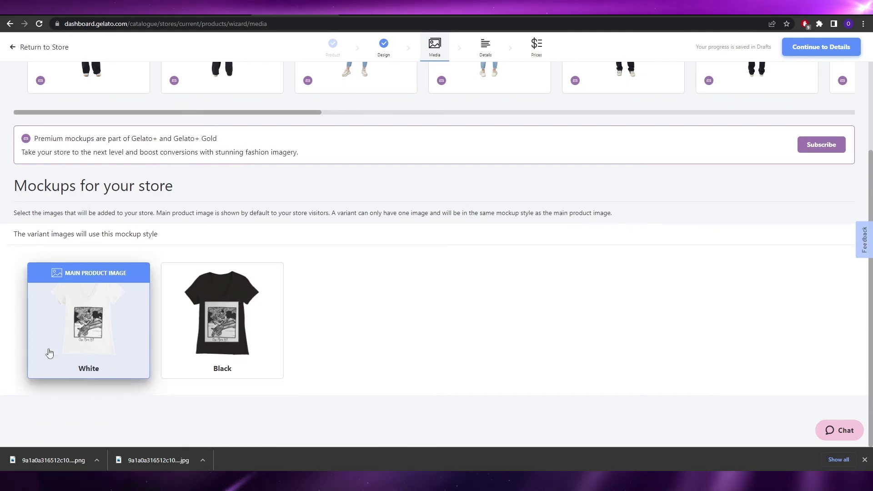
scroll(787, 74, up, 4)
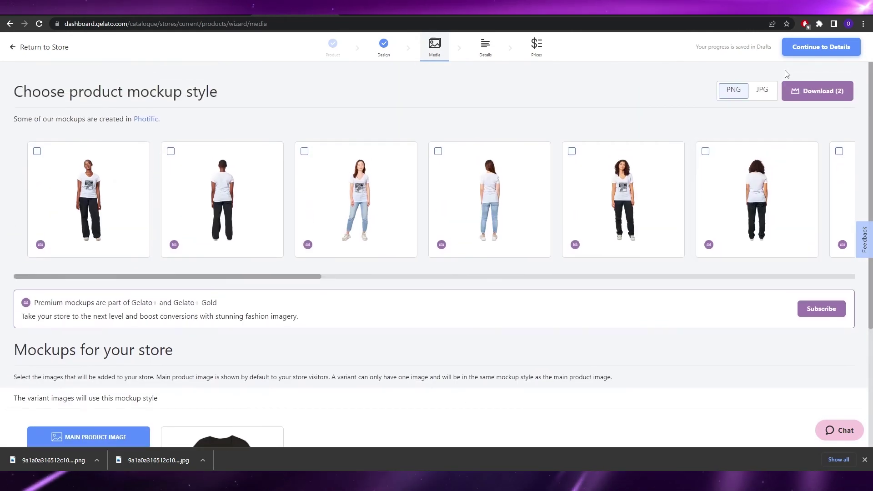
Continue to the product details and change the title to "one more hit V-Neck T-shirt"
click(822, 47)
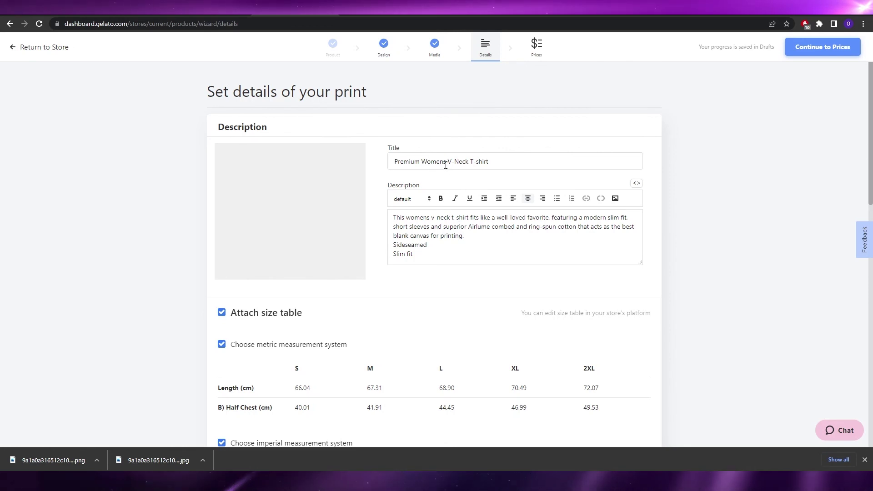
drag(446, 161, 355, 170)
text(one more H)
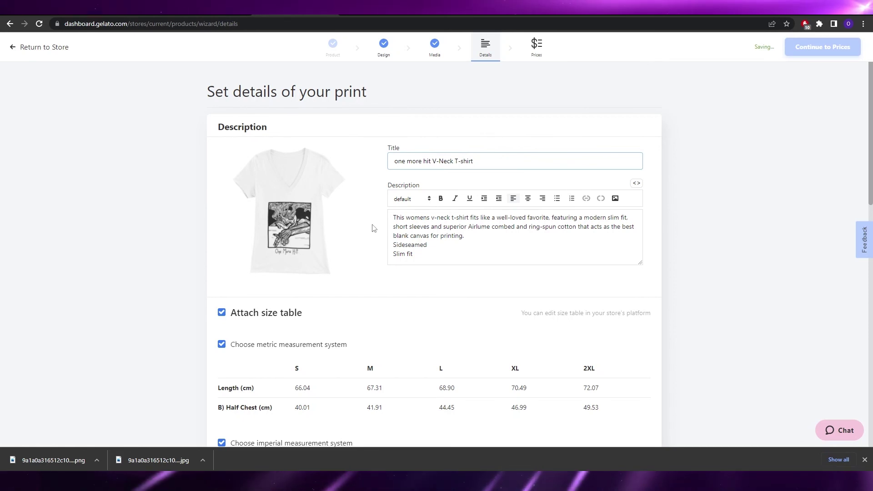
Examine the product's description, size tables, care instructions, tags, and visibility and free-shipping settings
scroll(374, 228, down, 3)
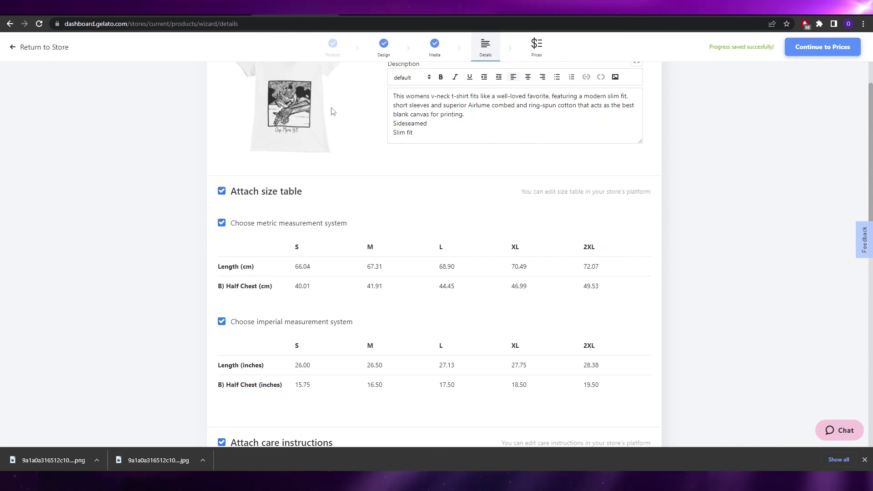
scroll(425, 220, down, 8)
scroll(424, 220, up, 2)
scroll(424, 220, down, 3)
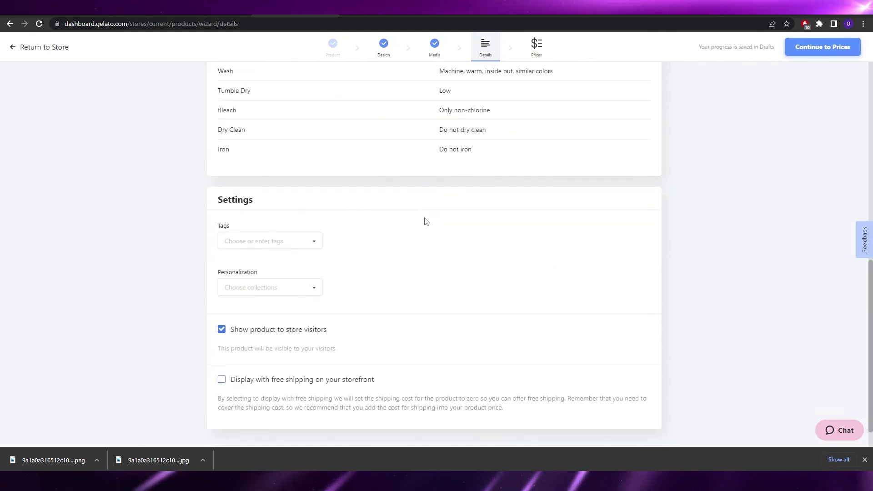
scroll(426, 222, up, 5)
scroll(421, 219, up, 7)
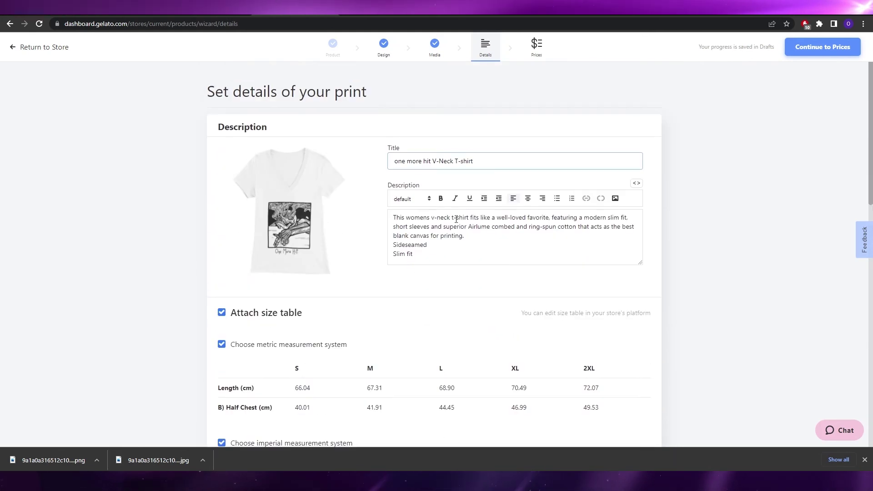
scroll(437, 226, down, 4)
scroll(437, 225, down, 9)
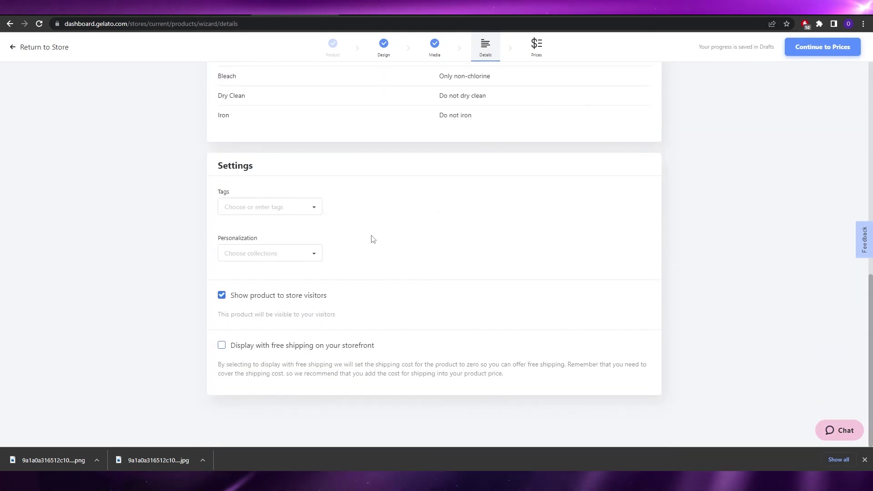
click(265, 210)
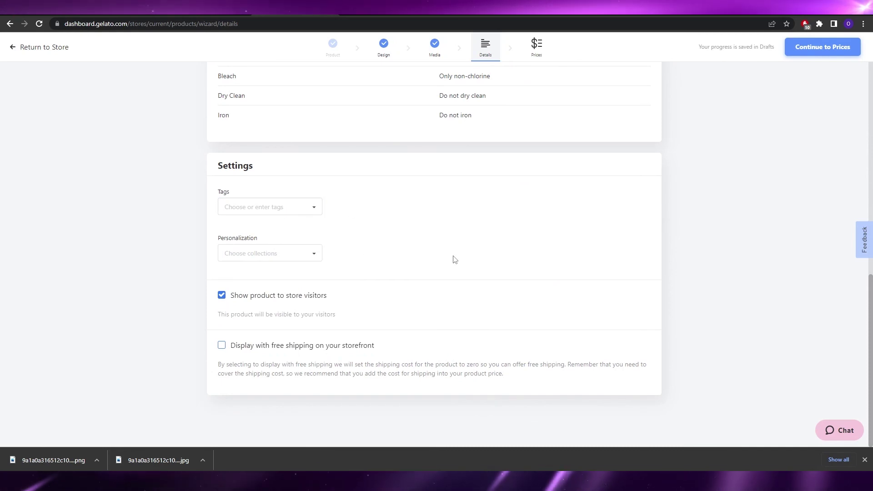
scroll(454, 259, up, 12)
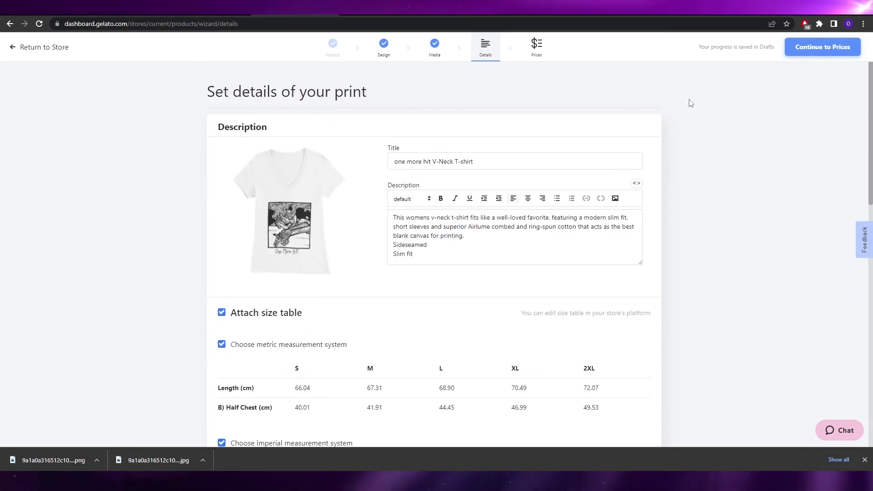
Continue to the pricing stage and examine each variant's retail price and profit and the price-increase options
click(799, 53)
scroll(483, 228, down, 1)
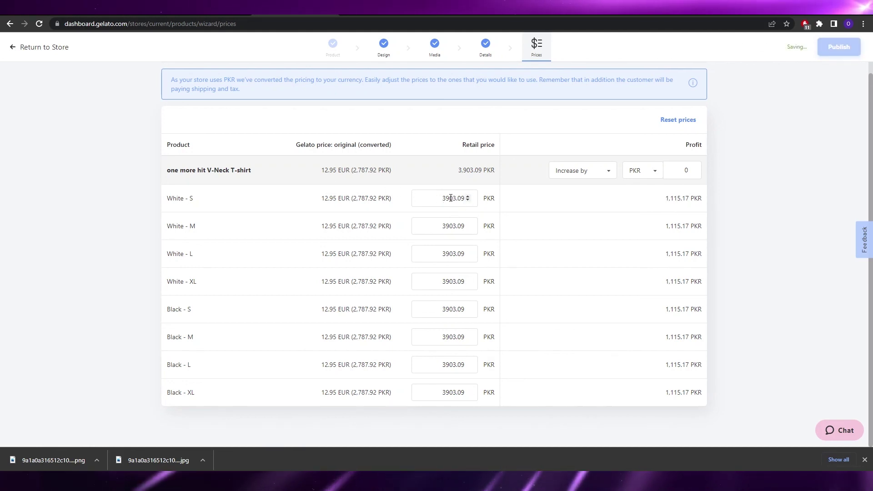
double_click(678, 199)
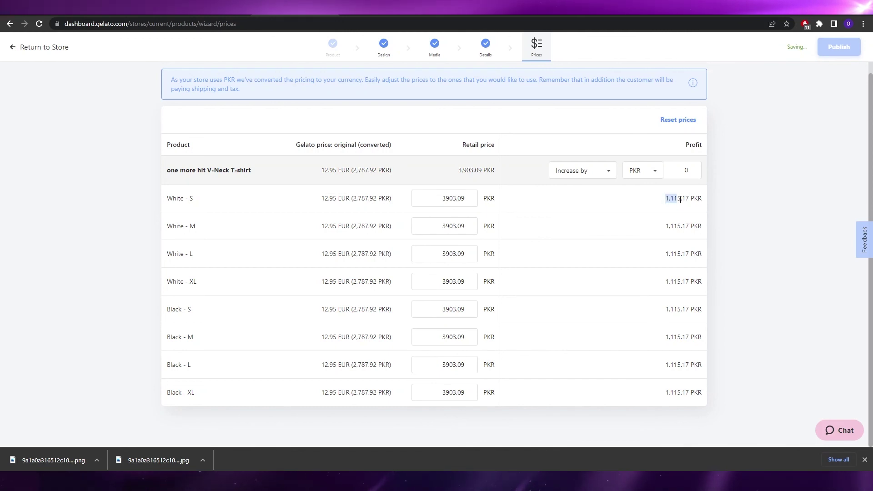
double_click(442, 197)
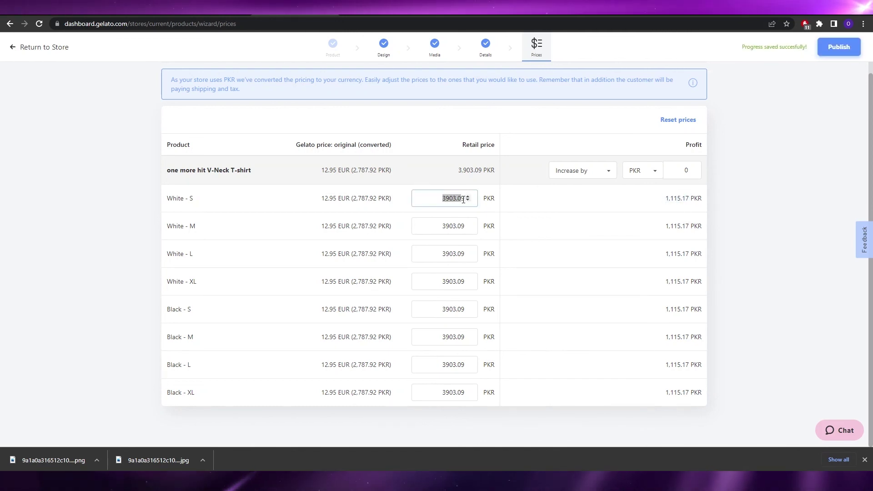
click(470, 191)
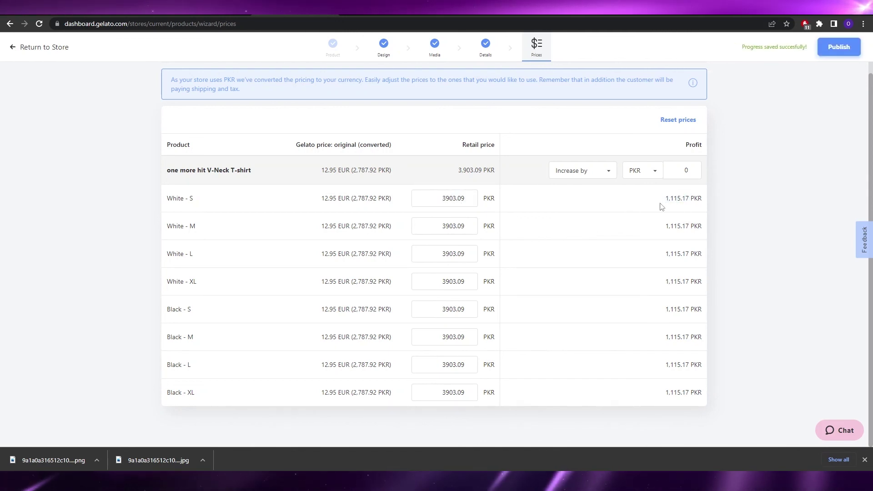
drag(661, 207, 711, 204)
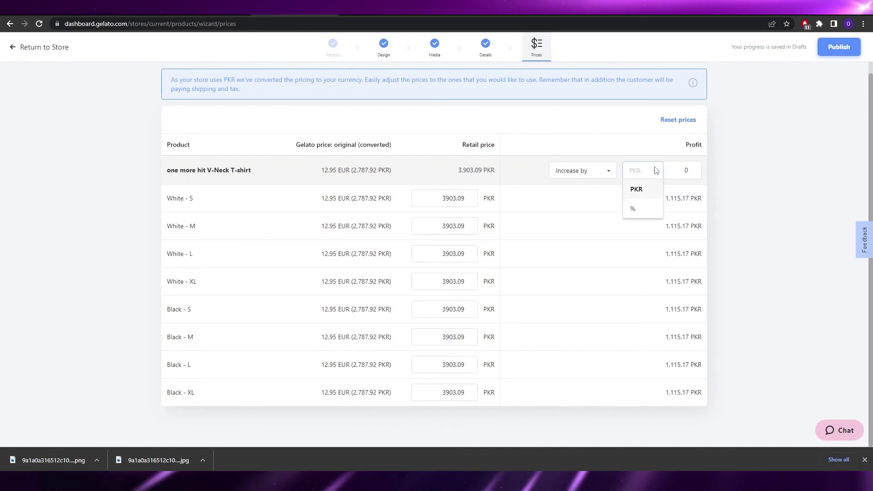
scroll(493, 240, up, 3)
scroll(482, 235, down, 3)
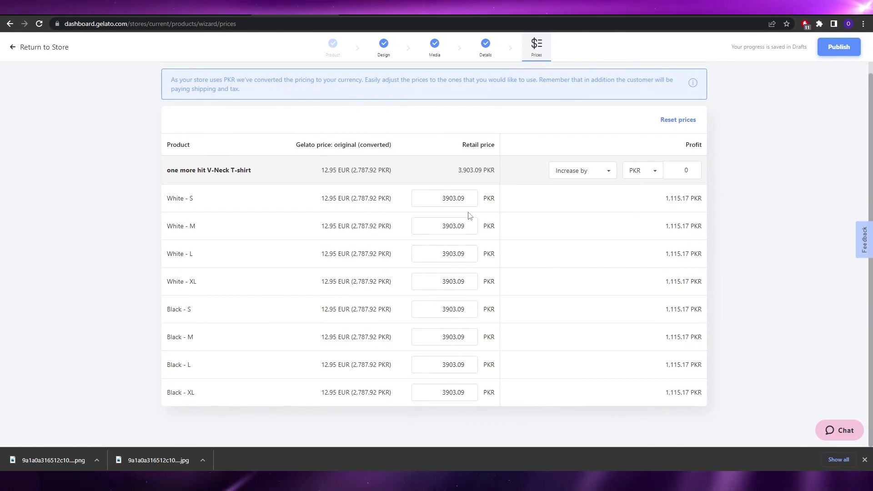
scroll(470, 216, up, 2)
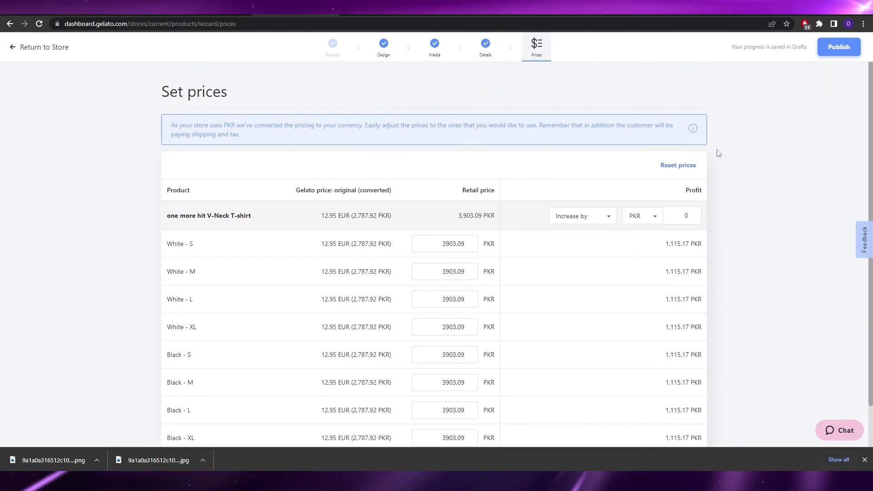
Publish the T-shirt to the store, then switch to the Shopify admin and open its product list
click(829, 53)
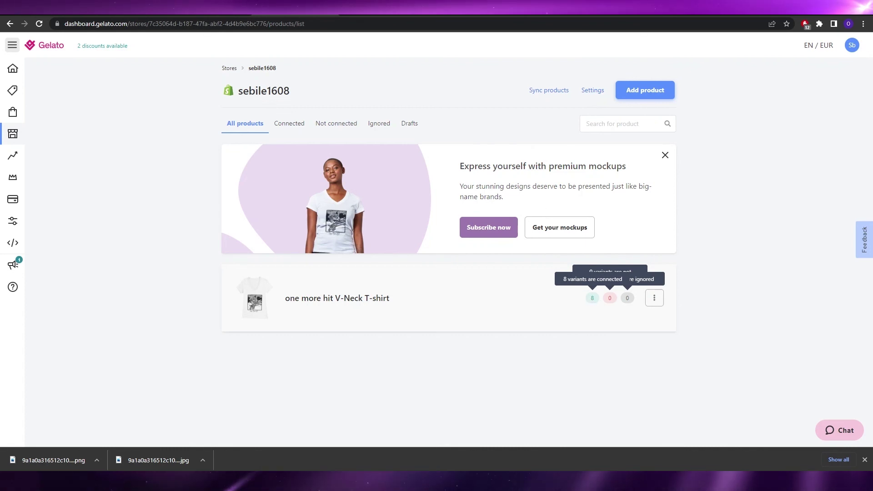
click(378, 14)
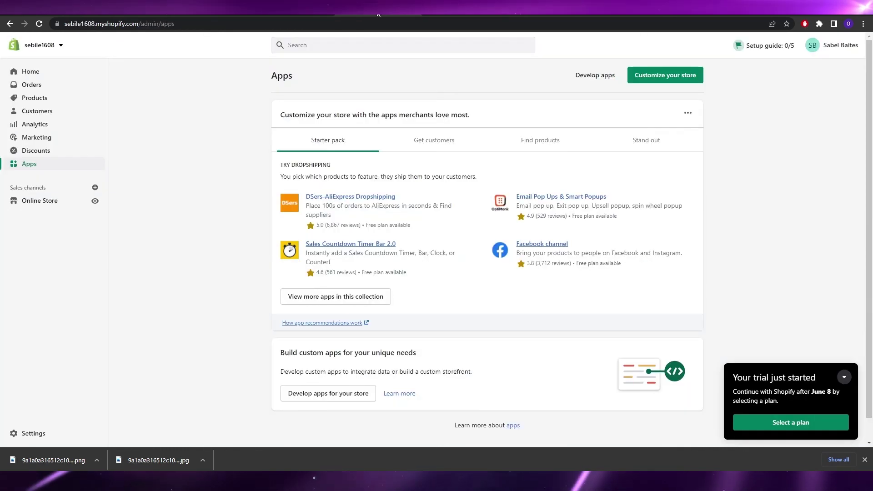
click(34, 98)
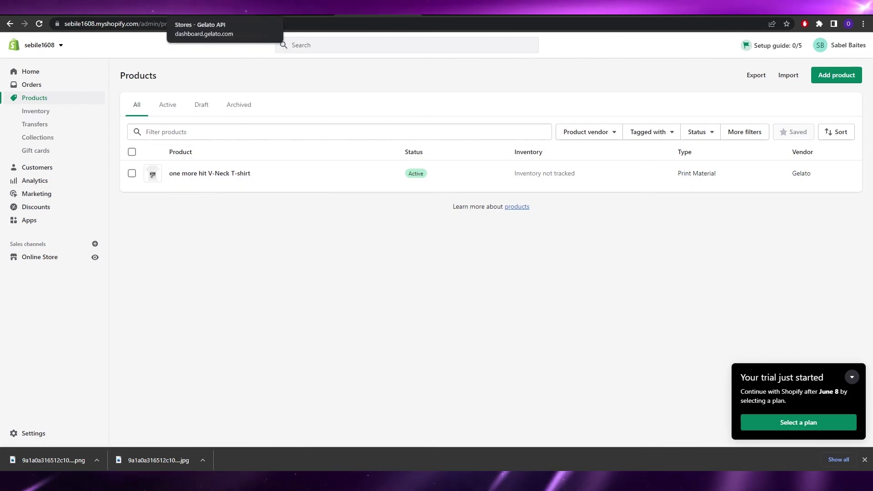
Switch back to the store's product list in Gelato and close the browser's downloads bar
click(219, 7)
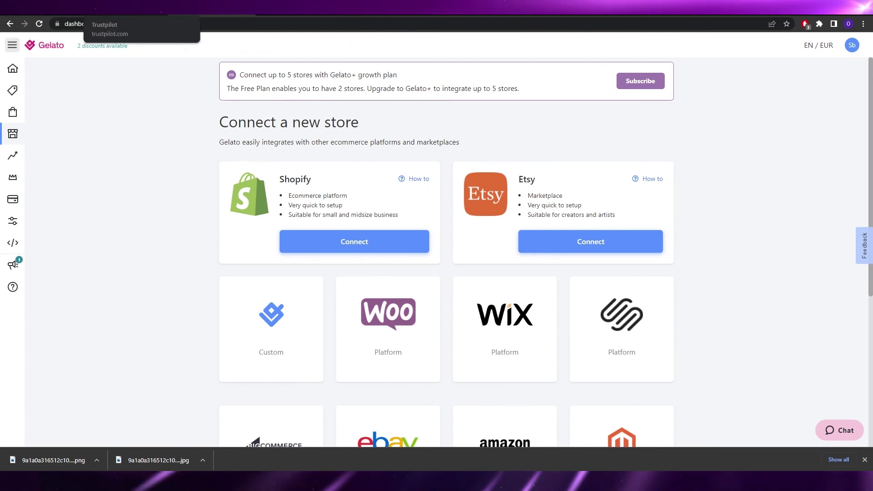
click(345, 7)
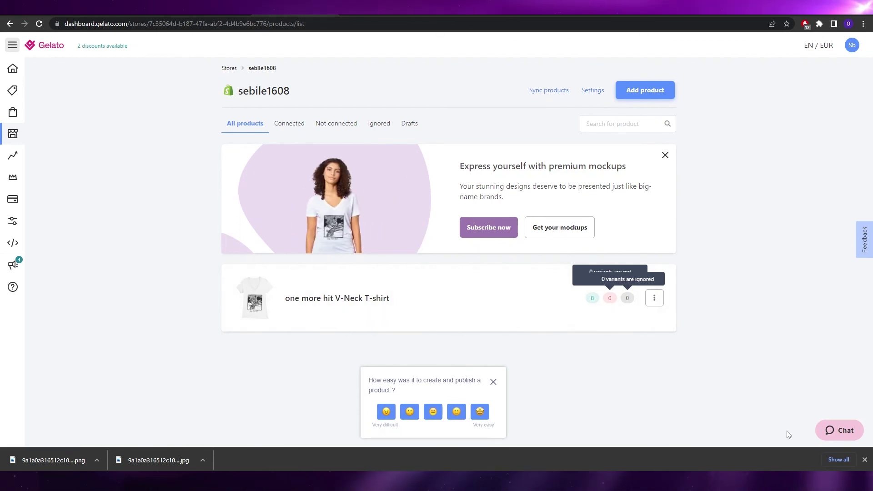
click(865, 460)
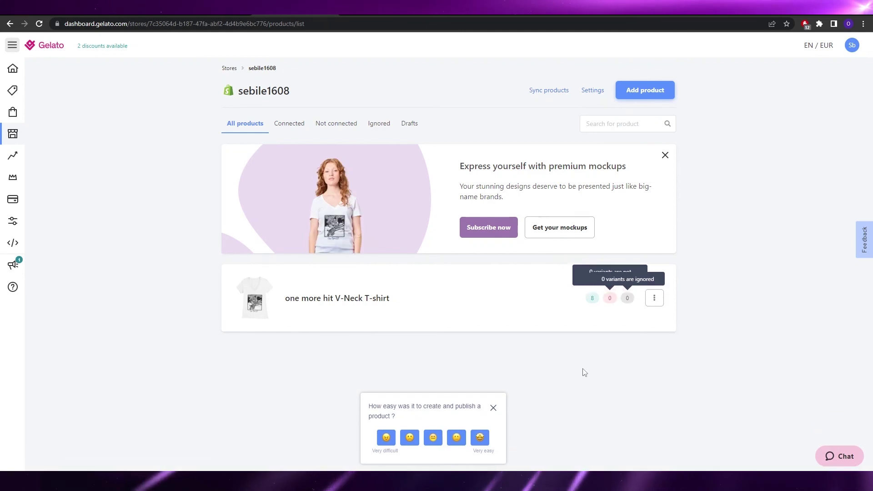